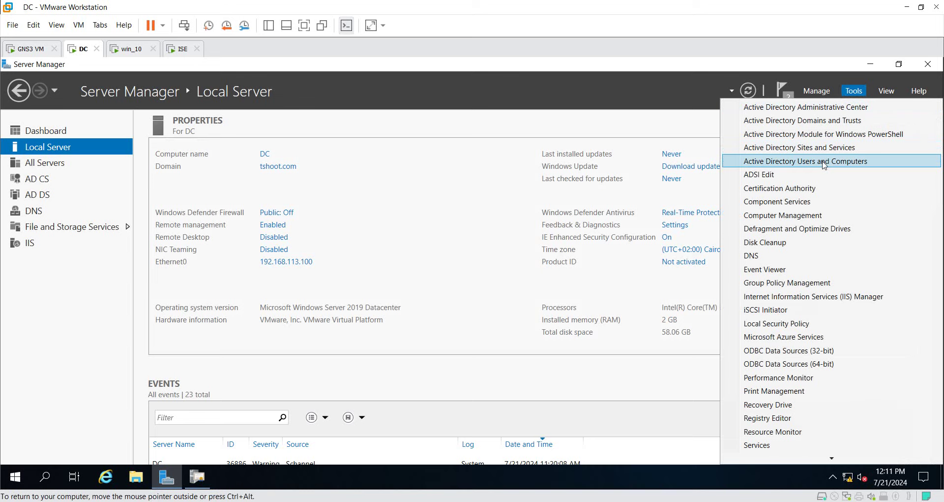
In Active Directory Users and Computers, create an organizational unit named IT under tshoot.com
{"action": "left_click", "coordinate": [824, 165]}
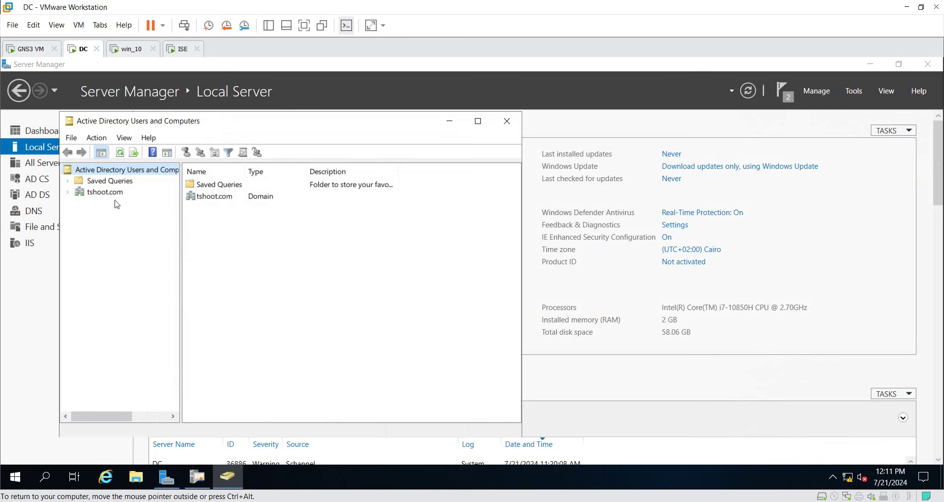
{"action": "left_click", "coordinate": [107, 192]}
{"action": "left_click", "coordinate": [478, 120]}
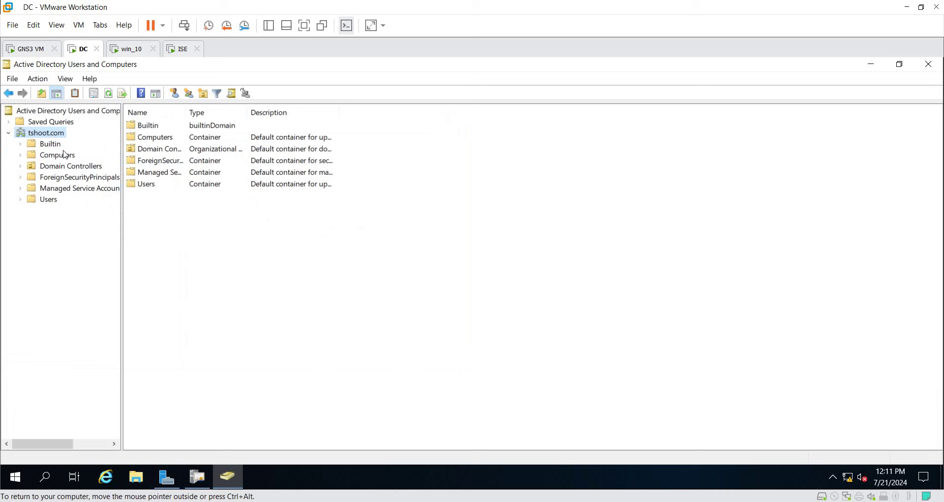
{"action": "right_click", "coordinate": [49, 137]}
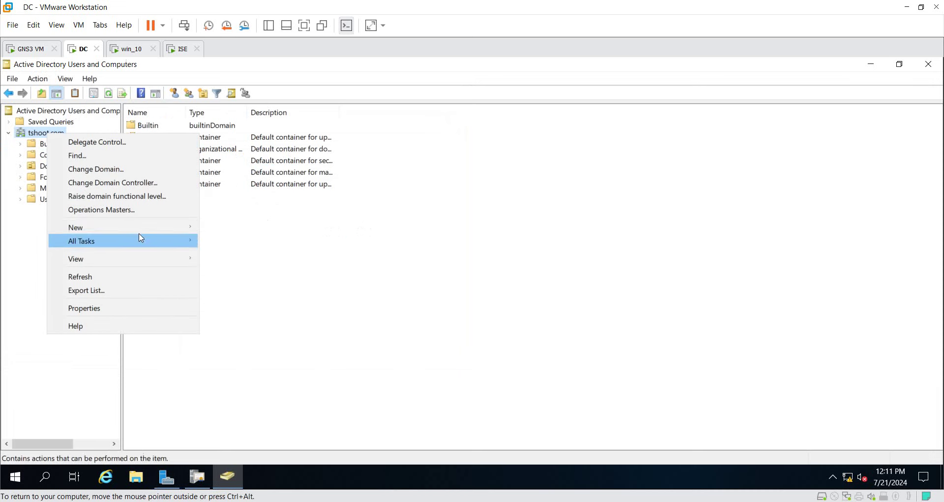
{"action": "mouse_move", "coordinate": [164, 228]}
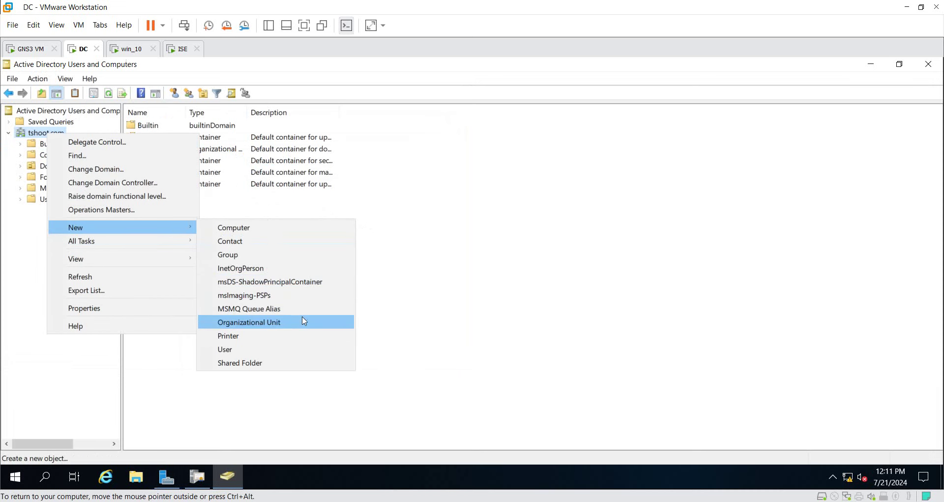
{"action": "left_click", "coordinate": [315, 326]}
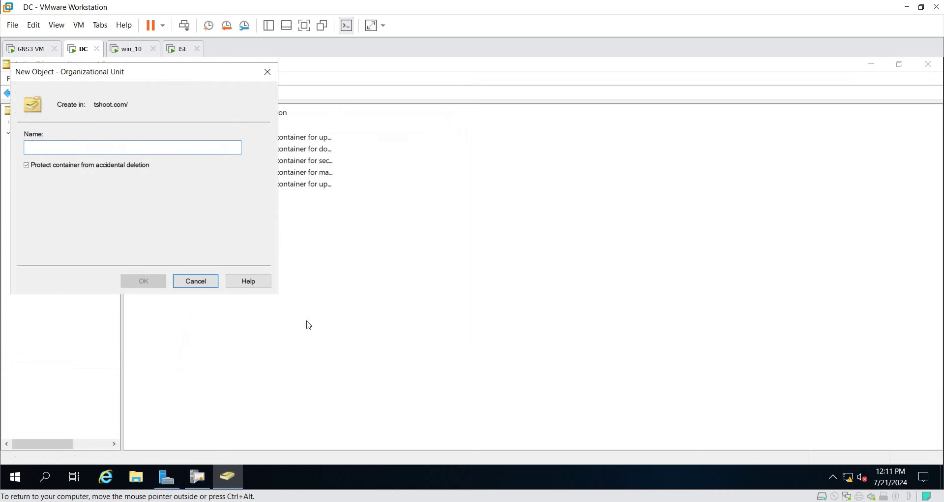
{"action": "type", "text": "IT"}
{"action": "key", "text": "Return"}
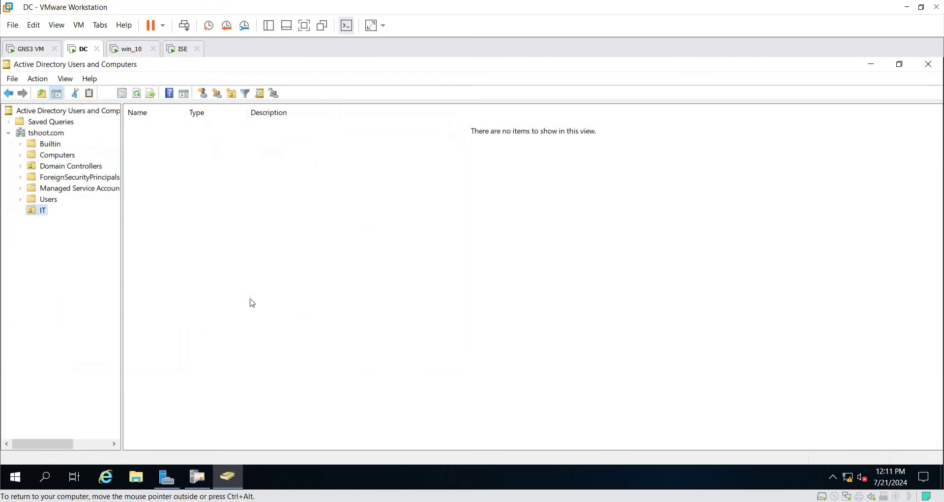
Start a new user in the IT unit, entering the first name and logon name
{"action": "right_click", "coordinate": [183, 190]}
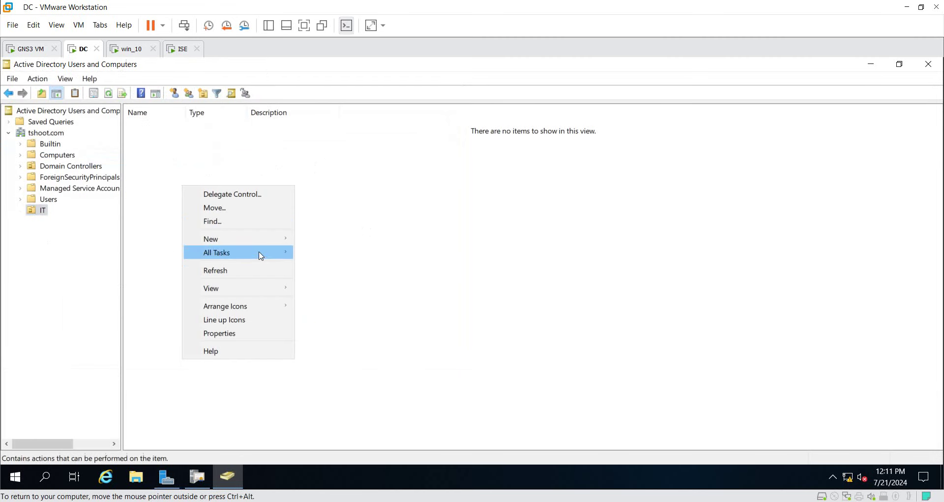
{"action": "mouse_move", "coordinate": [261, 240]}
{"action": "left_click", "coordinate": [354, 362]}
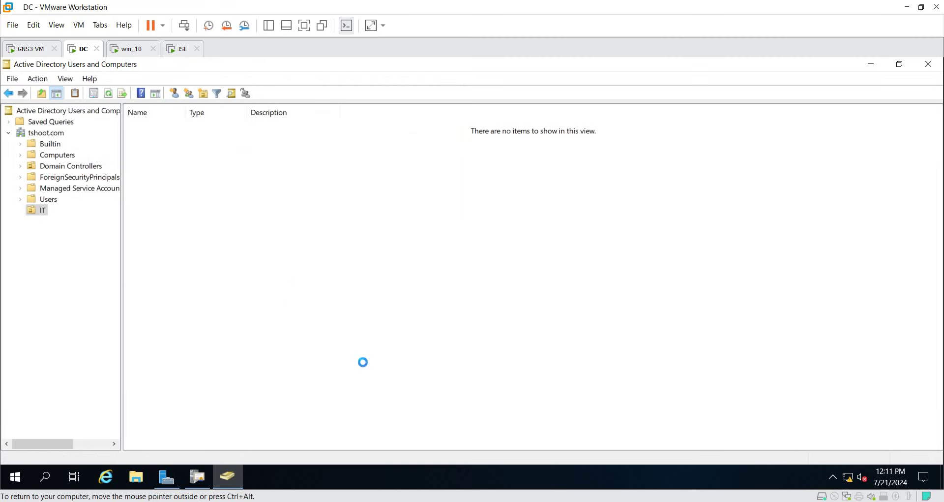
{"action": "type", "text": "malek"}
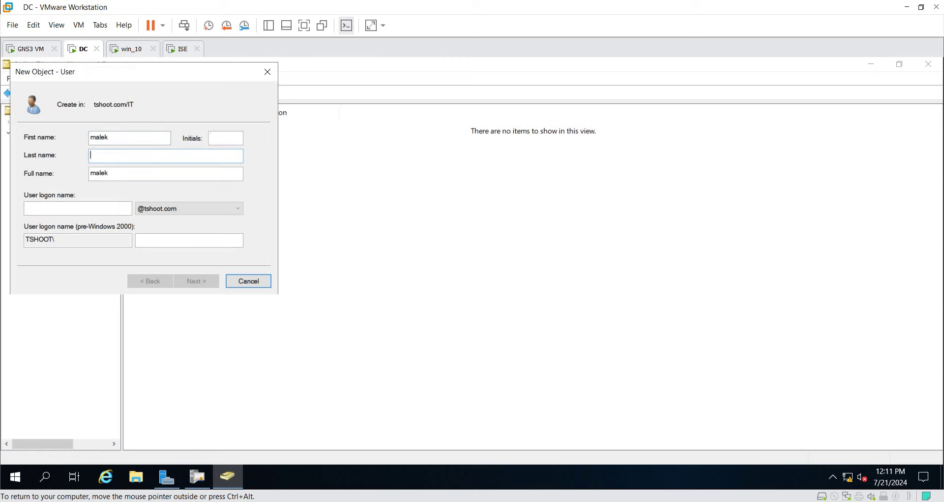
{"action": "key", "text": "Tab"}
{"action": "key", "text": "Tab"}
{"action": "type", "text": "malek"}
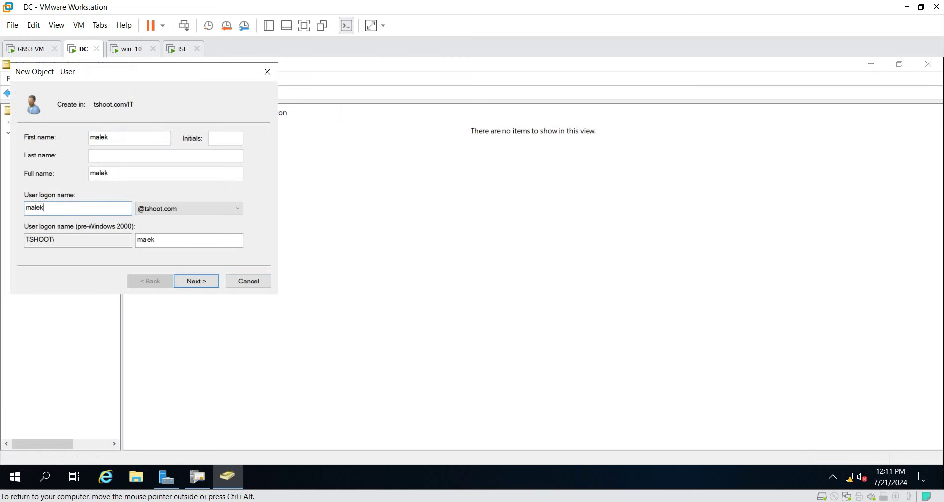
{"action": "key", "text": "Return"}
Set the user's password, turn off forced change at next logon, and finish
{"action": "type", "text": "•••••"}
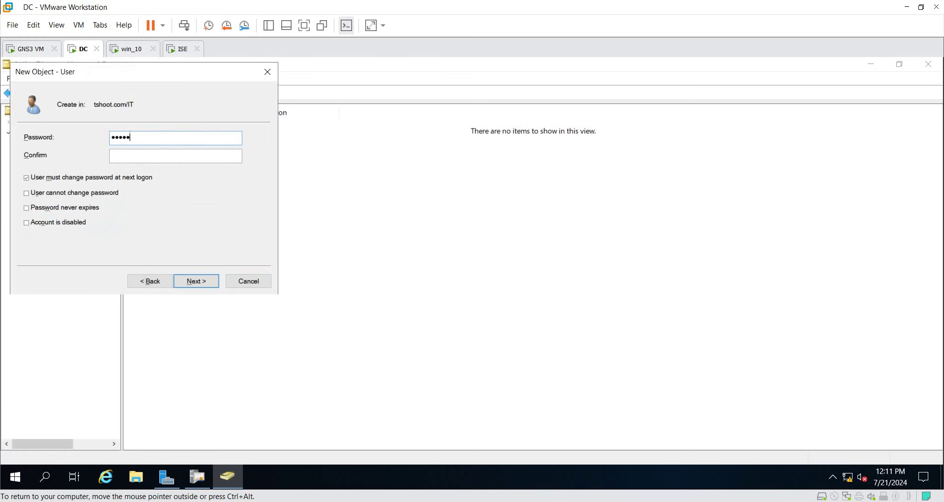
{"action": "type", "text": "•••••"}
{"action": "key", "text": "BackSpace"}
{"action": "key", "text": "BackSpace"}
{"action": "key", "text": "BackSpace"}
{"action": "key", "text": "BackSpace"}
{"action": "key", "text": "BackSpace"}
{"action": "key", "text": "BackSpace"}
{"action": "key", "text": "BackSpace"}
{"action": "type", "text": "•••••"}
{"action": "left_click", "coordinate": [26, 177]}
{"action": "left_click", "coordinate": [187, 280]}
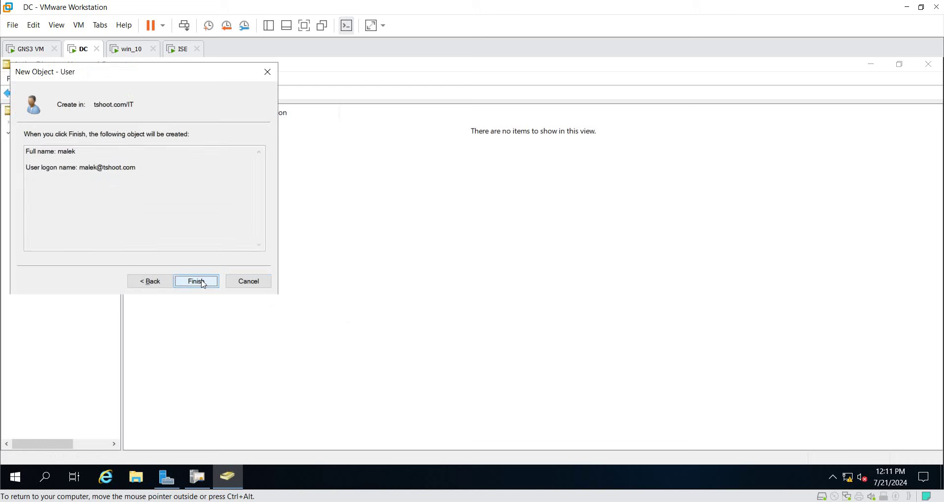
{"action": "left_click", "coordinate": [196, 281]}
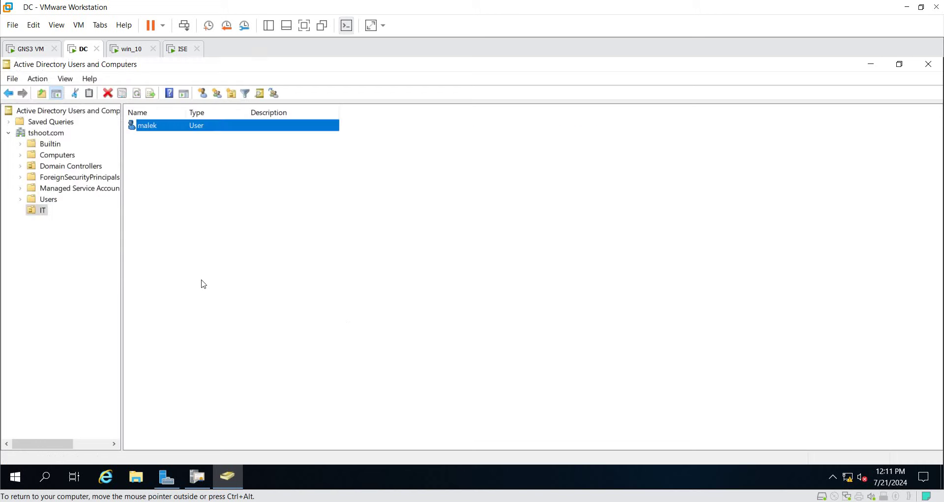
Create a second user in the IT unit with its logon name and password
{"action": "right_click", "coordinate": [197, 227]}
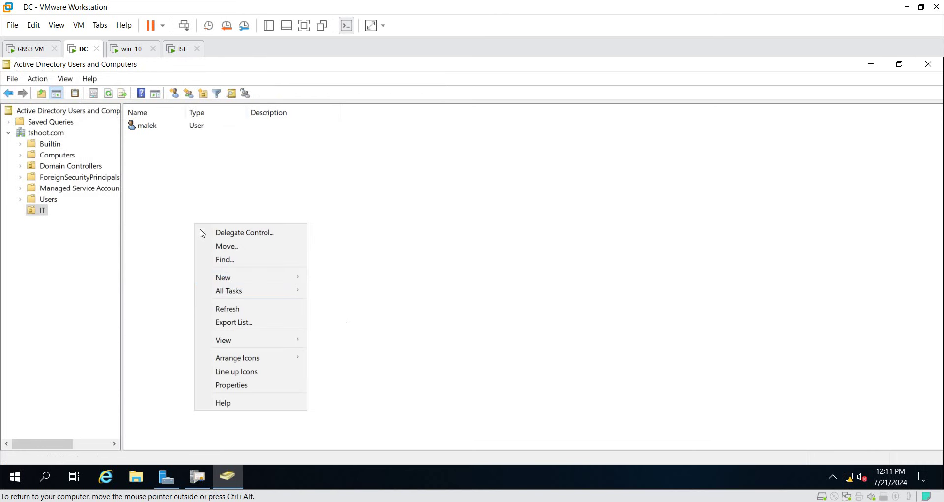
{"action": "mouse_move", "coordinate": [300, 274]}
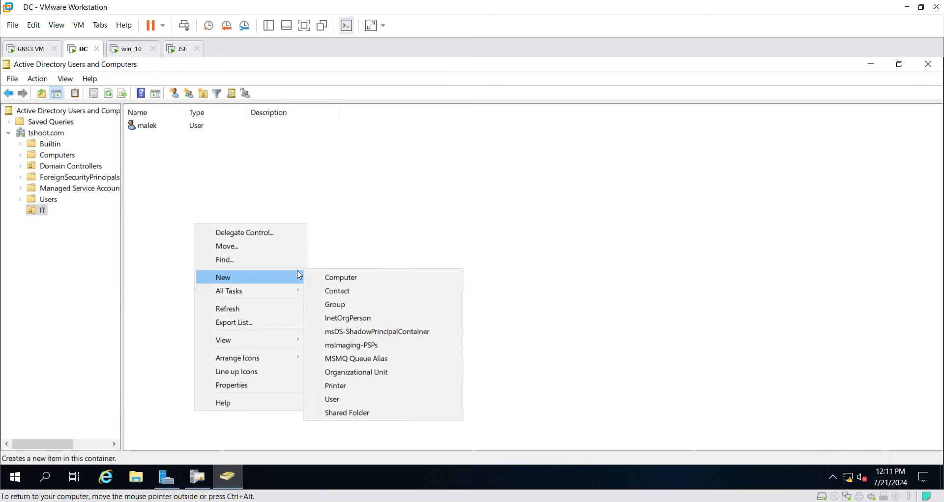
{"action": "left_click", "coordinate": [361, 402]}
{"action": "type", "text": "abeer"}
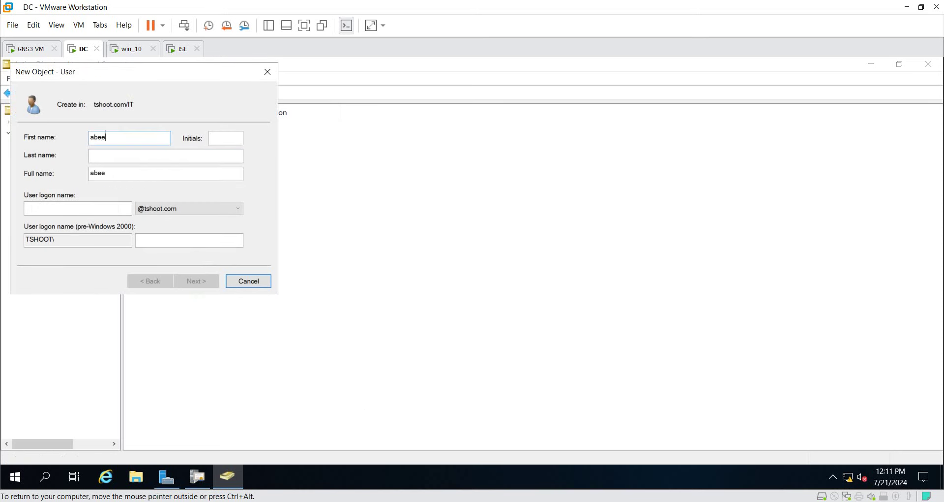
{"action": "key", "text": "Tab"}
{"action": "key", "text": "Tab"}
{"action": "key", "text": "Tab"}
{"action": "key", "text": "Tab"}
{"action": "type", "text": "abeer"}
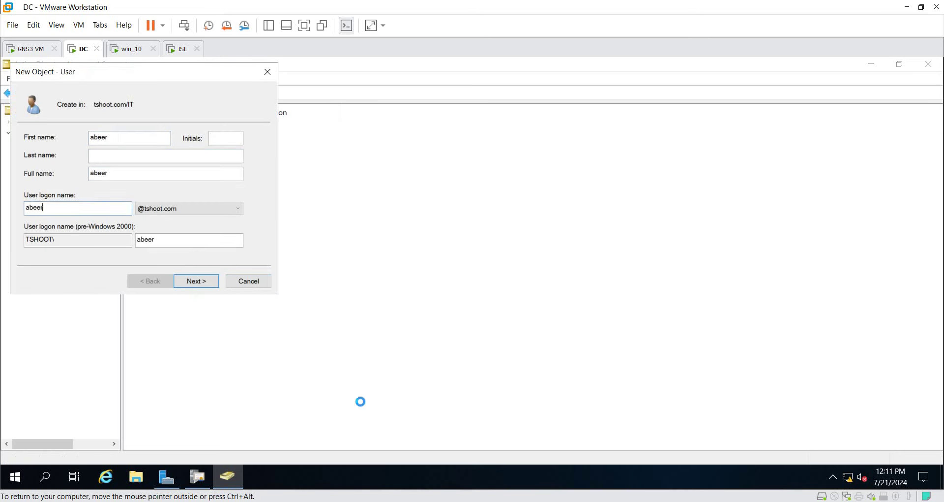
{"action": "key", "text": "Return"}
{"action": "type", "text": "P@ssw"}
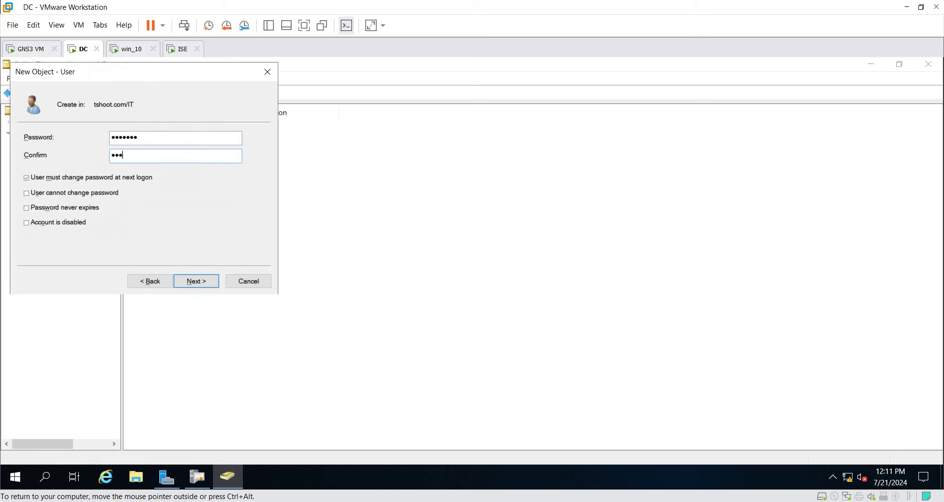
{"action": "type", "text": "d"}
{"action": "key", "text": "Tab"}
{"action": "key", "text": "Return"}
{"action": "key", "text": "Return"}
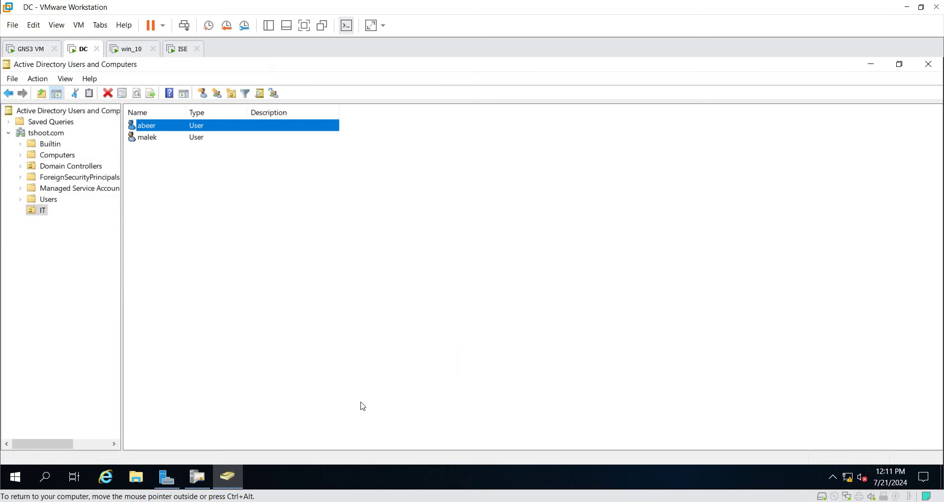
{"action": "left_click", "coordinate": [244, 257]}
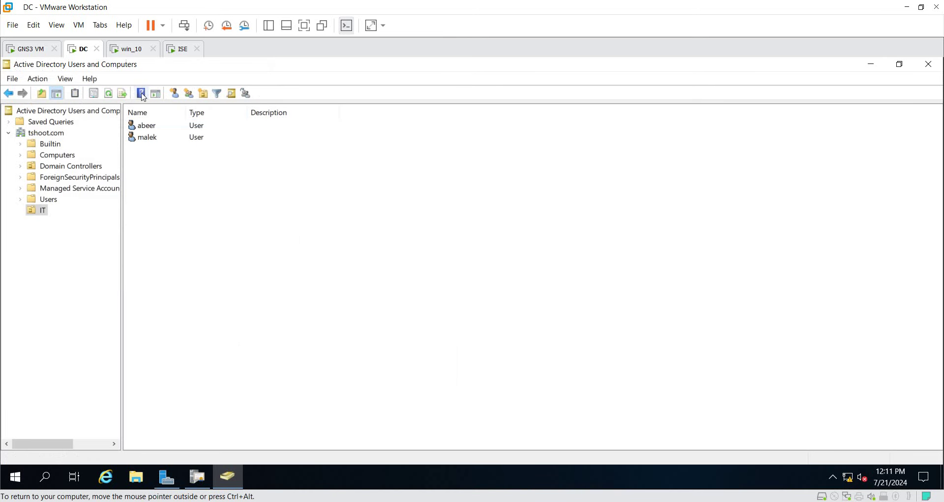
Create a security group named IT_G in the IT unit, then select a user account
{"action": "right_click", "coordinate": [190, 246]}
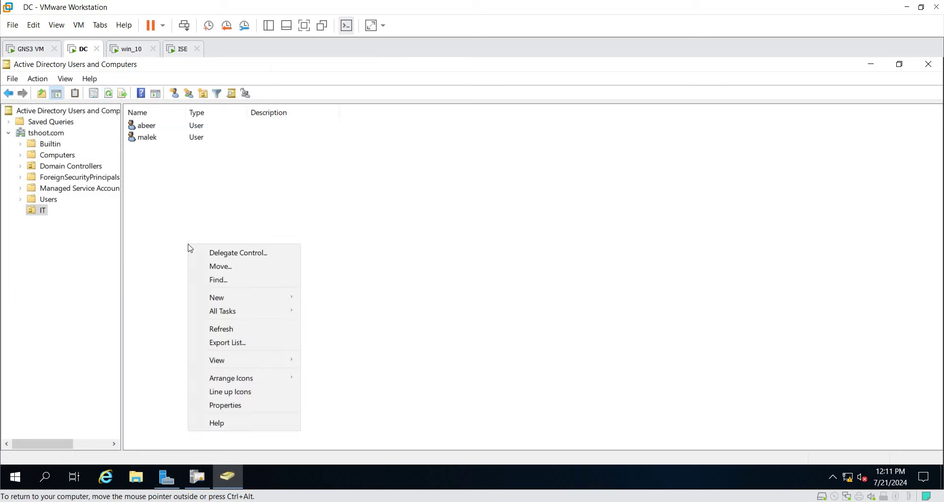
{"action": "mouse_move", "coordinate": [276, 305]}
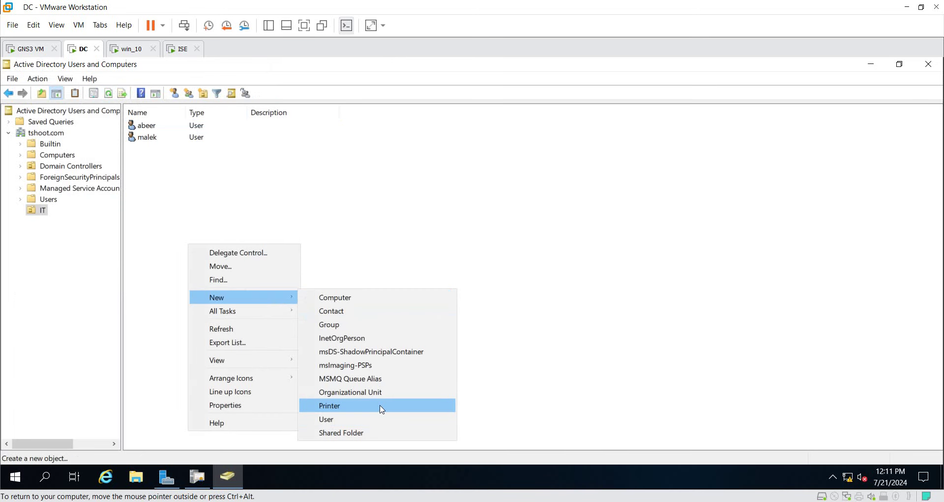
{"action": "left_click", "coordinate": [383, 325]}
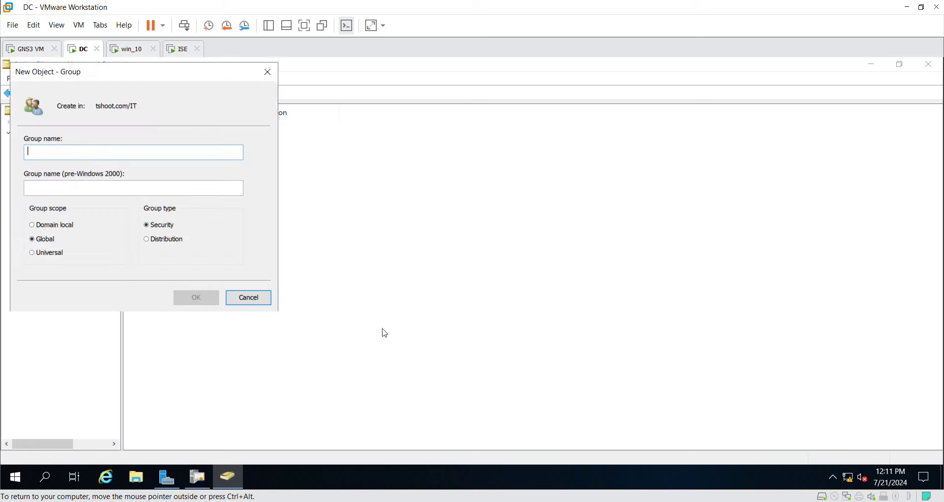
{"action": "type", "text": "IT"}
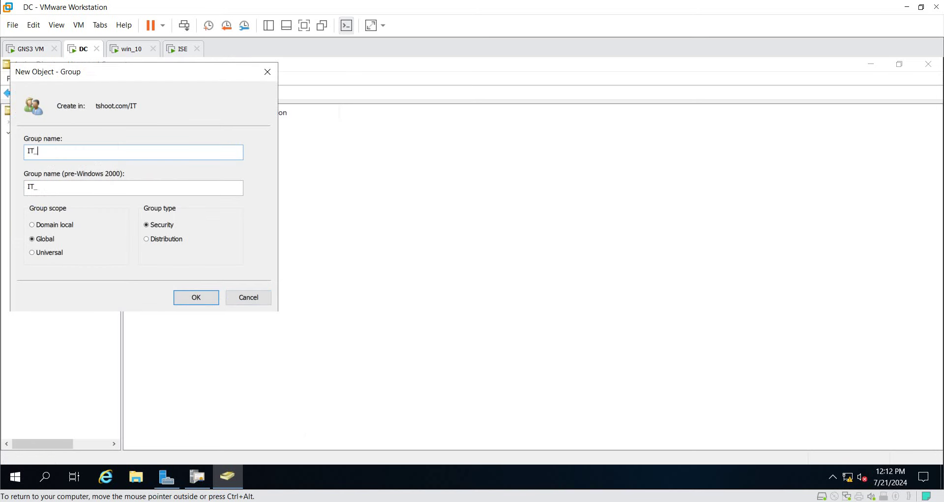
{"action": "type", "text": "_G"}
{"action": "left_click", "coordinate": [196, 297]}
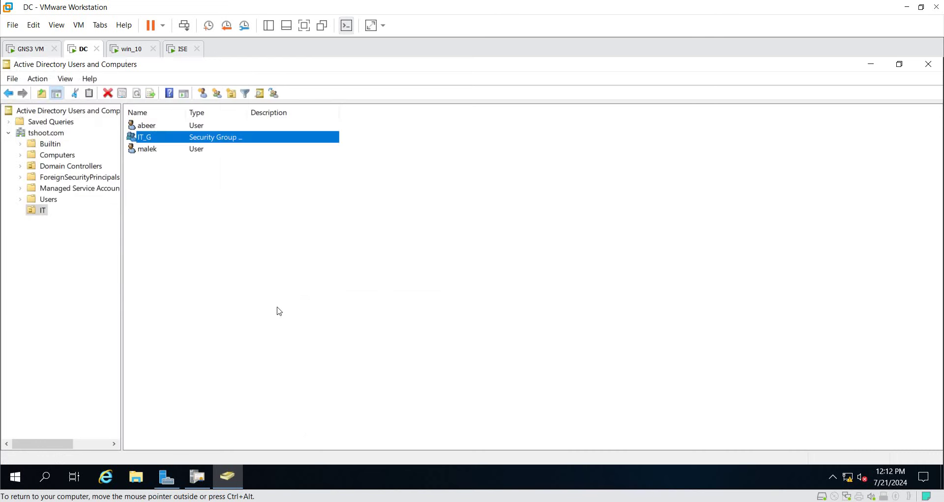
{"action": "left_click", "coordinate": [138, 148]}
{"action": "left_click", "coordinate": [146, 126]}
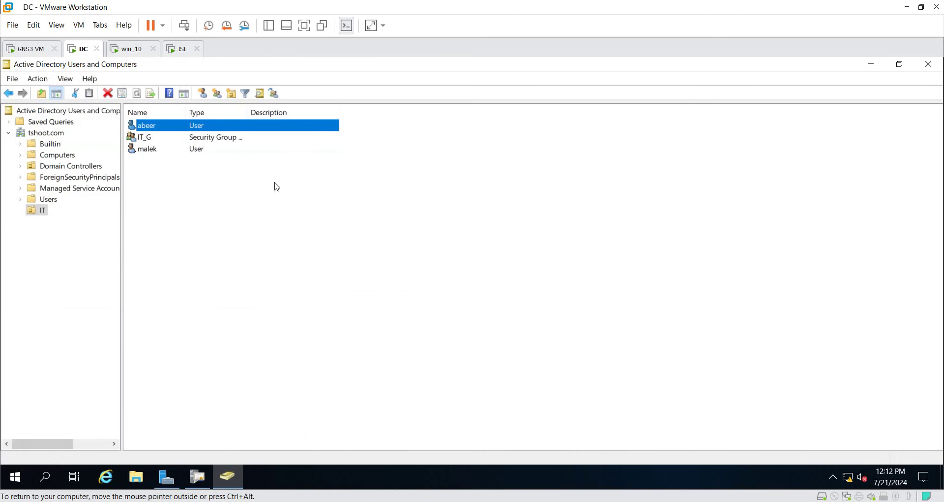
Add both selected user accounts to the IT_G group
{"action": "left_click", "coordinate": [140, 150], "text": "ctrl"}
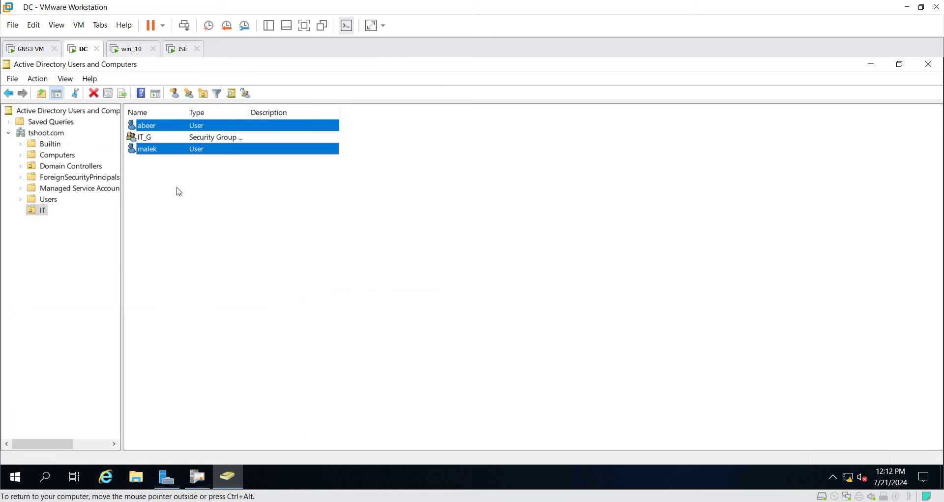
{"action": "right_click", "coordinate": [167, 153]}
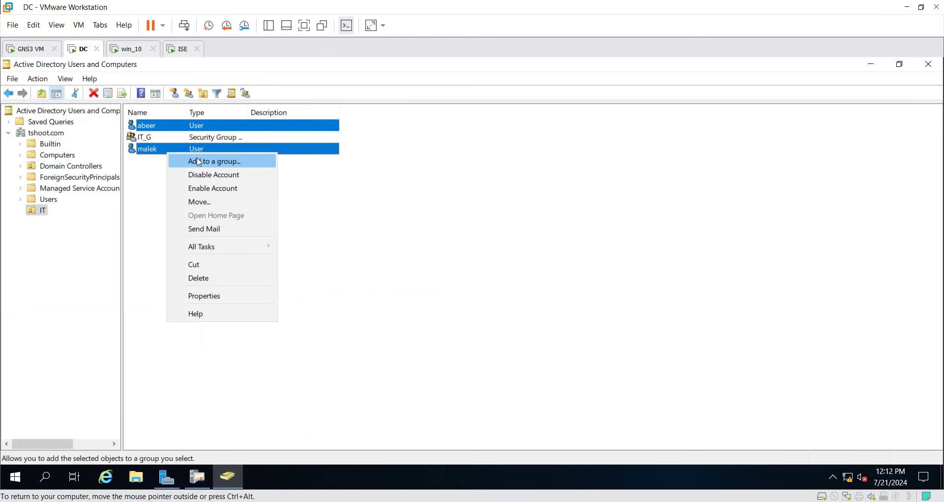
{"action": "left_click", "coordinate": [199, 162]}
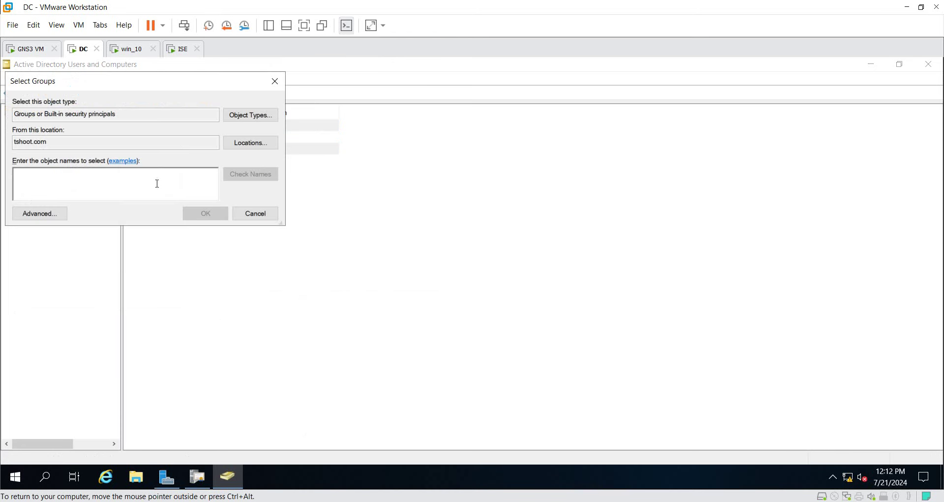
{"action": "type", "text": "IT_G"}
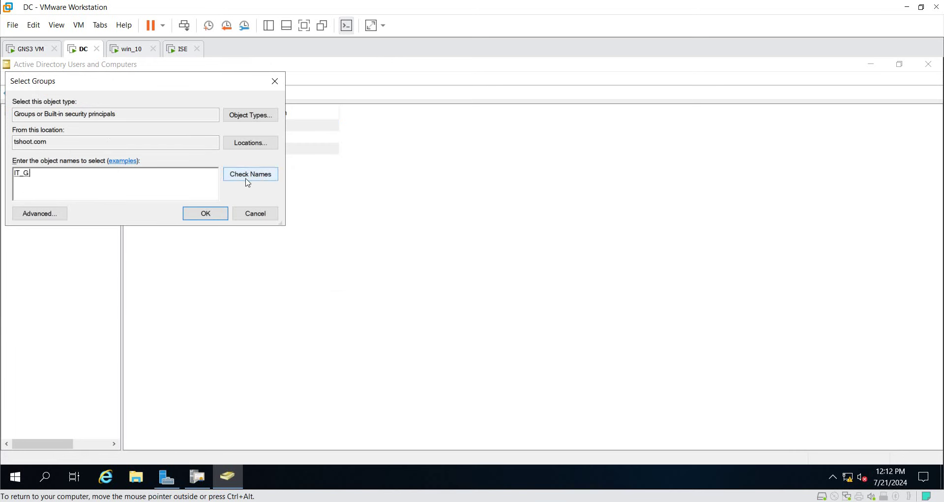
{"action": "left_click", "coordinate": [207, 214]}
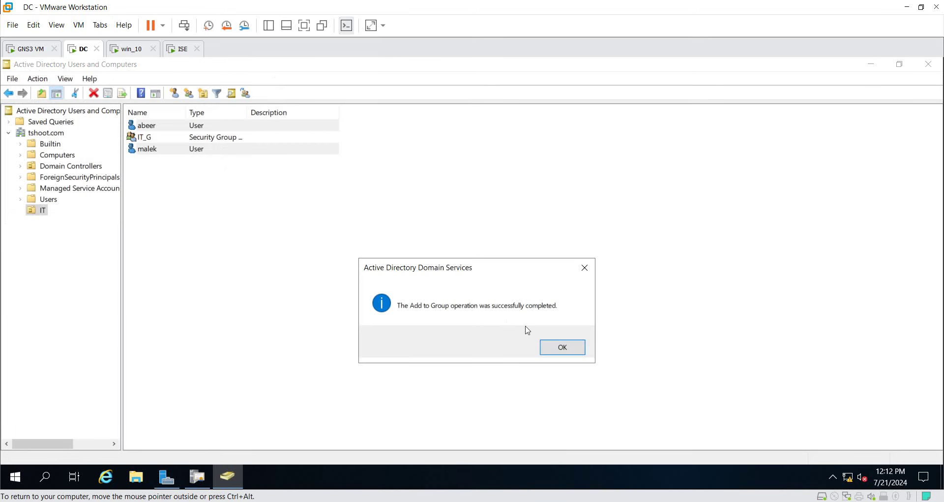
{"action": "left_click", "coordinate": [565, 347]}
Verify both users on the IT_G Members tab, then close the properties unchanged
{"action": "left_click", "coordinate": [546, 351]}
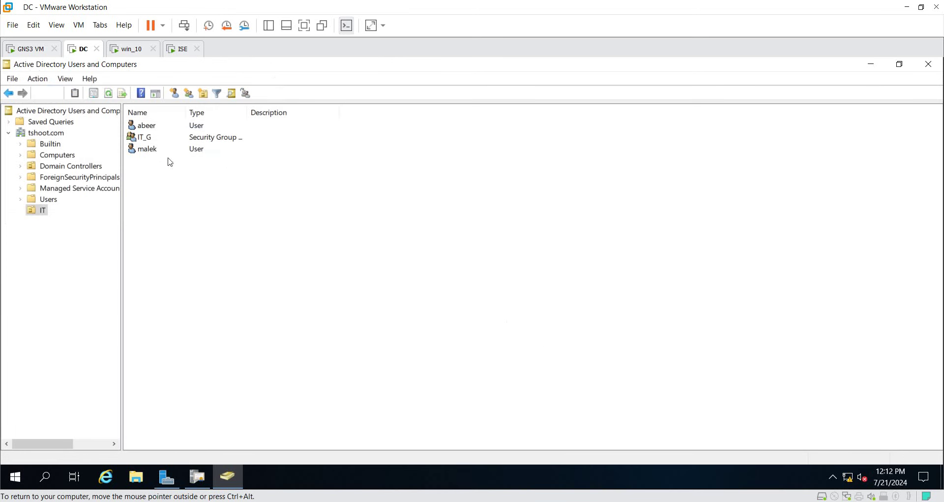
{"action": "double_click", "coordinate": [145, 138]}
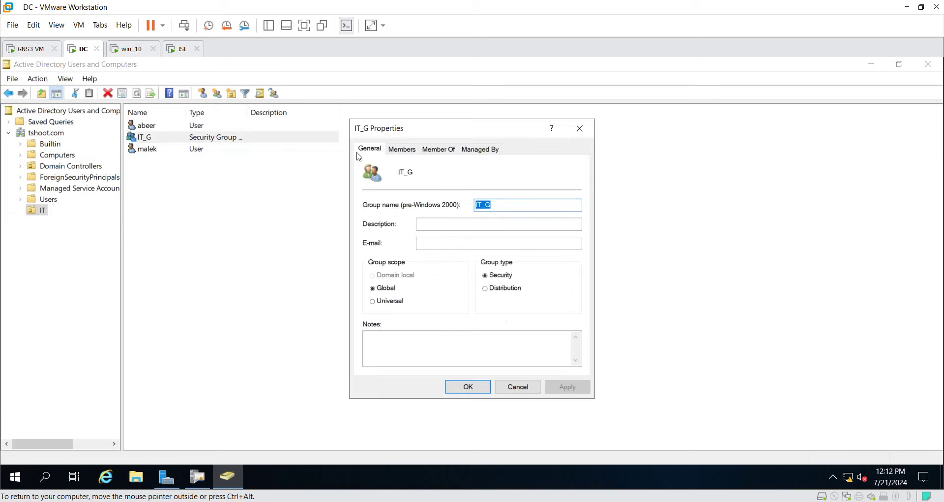
{"action": "left_click", "coordinate": [402, 148]}
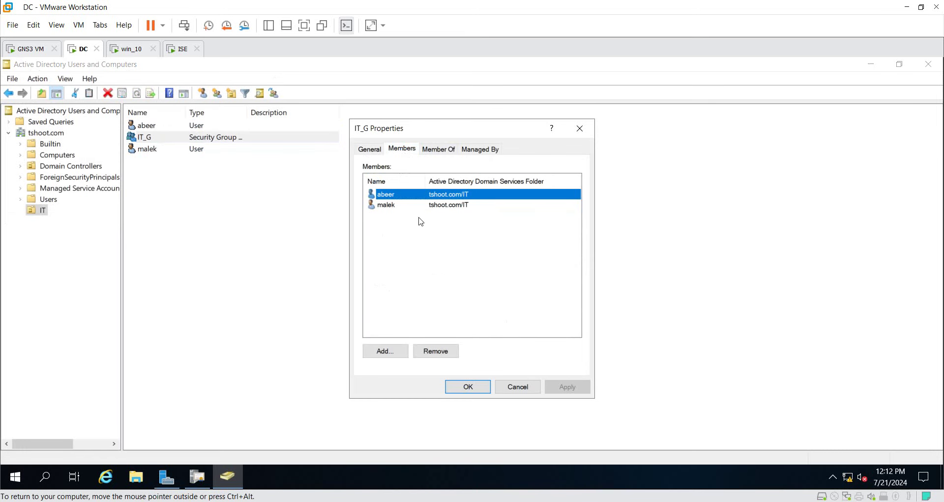
{"action": "left_click", "coordinate": [515, 386]}
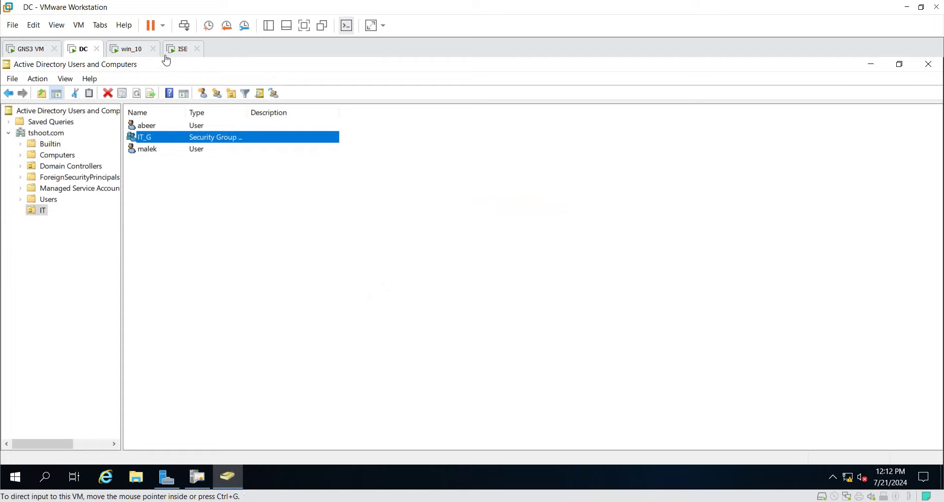
{"action": "left_click", "coordinate": [130, 51]}
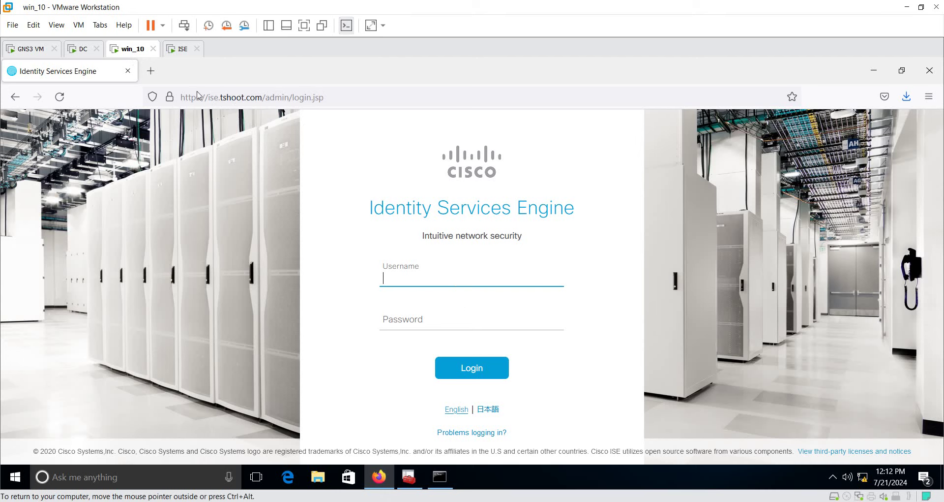
Log into the Cisco ISE web GUI as admin without saving the login
{"action": "left_click", "coordinate": [169, 96]}
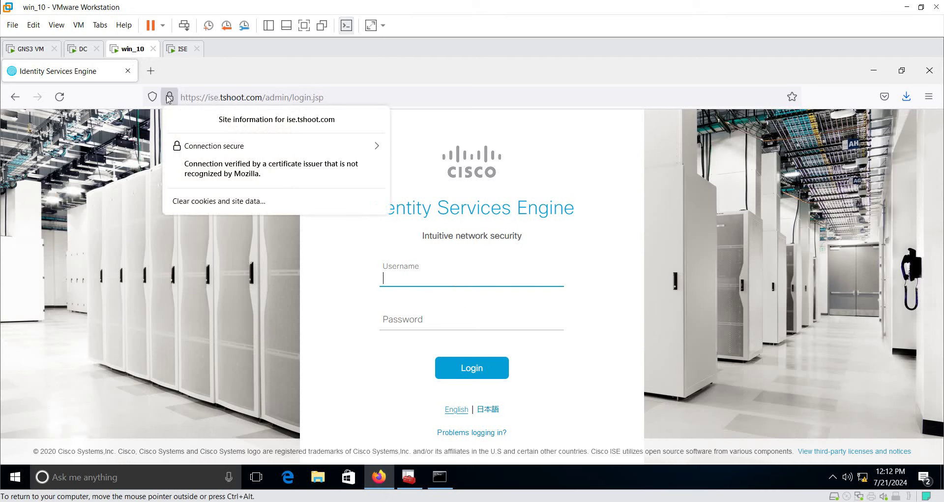
{"action": "left_click", "coordinate": [524, 284]}
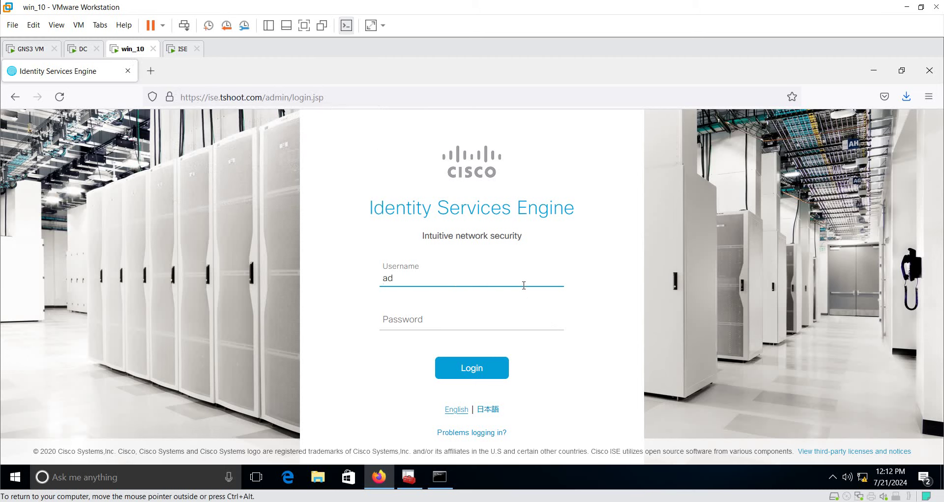
{"action": "key", "text": "Tab"}
{"action": "type", "text": "••••••"}
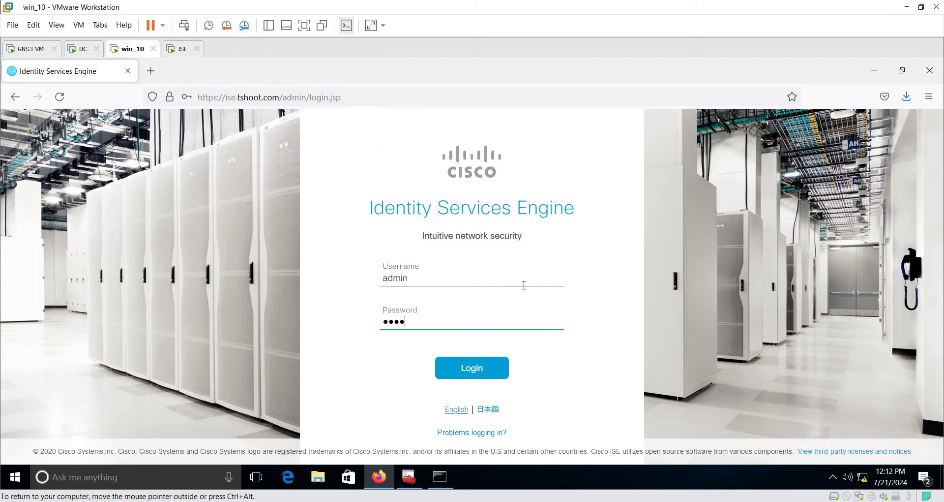
{"action": "type", "text": "•••"}
{"action": "key", "text": "Return"}
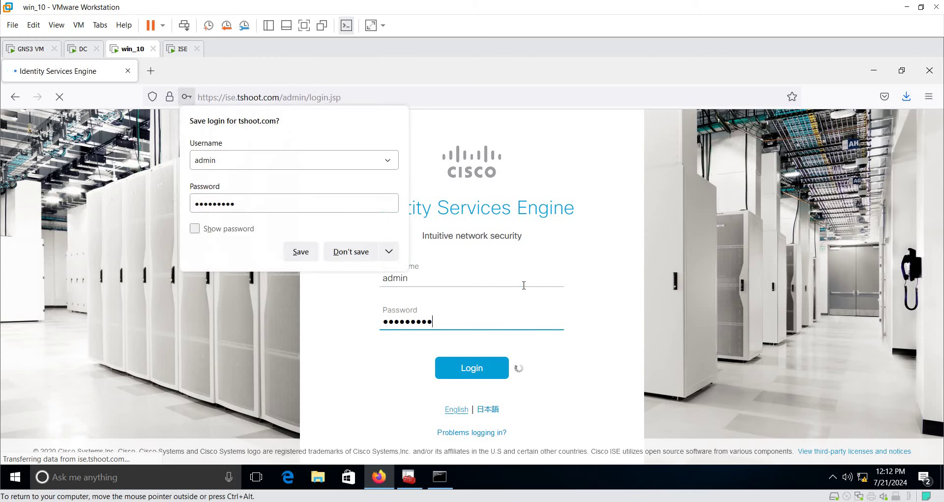
{"action": "left_click", "coordinate": [350, 251]}
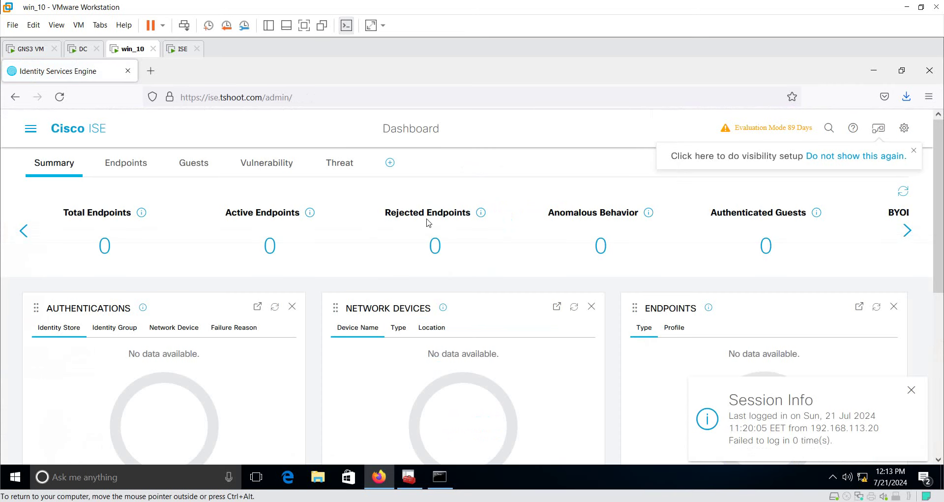
Go to Administration > System > Certificates and expand Certificate Authority
{"action": "left_click", "coordinate": [30, 130]}
{"action": "left_click", "coordinate": [624, 188]}
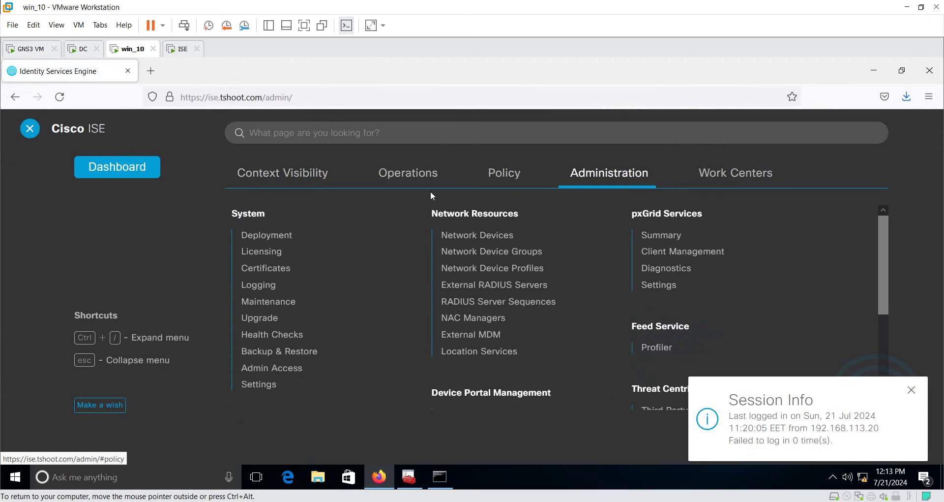
{"action": "left_click", "coordinate": [271, 268]}
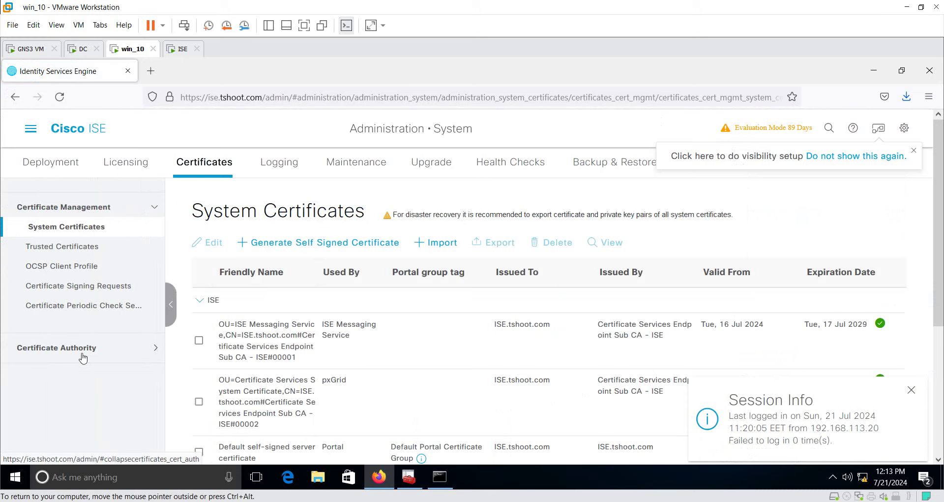
{"action": "left_click", "coordinate": [49, 350]}
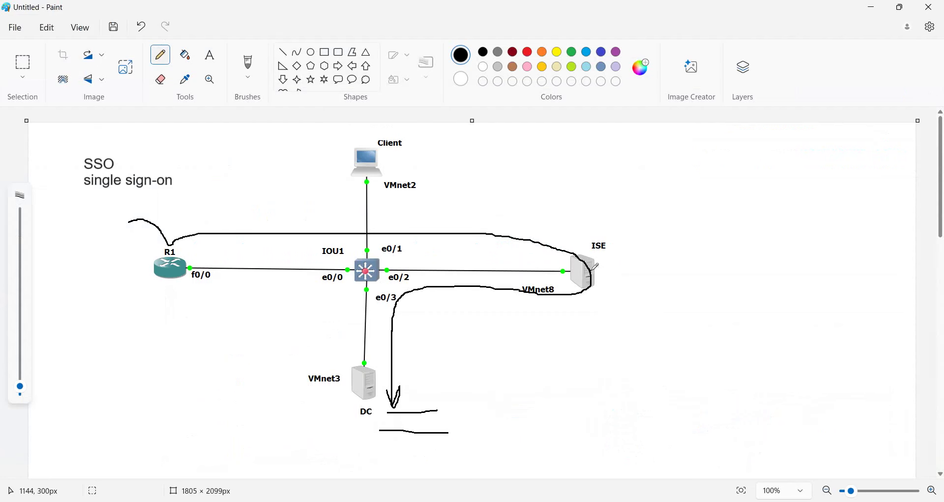
{"action": "key", "text": "ctrl+z"}
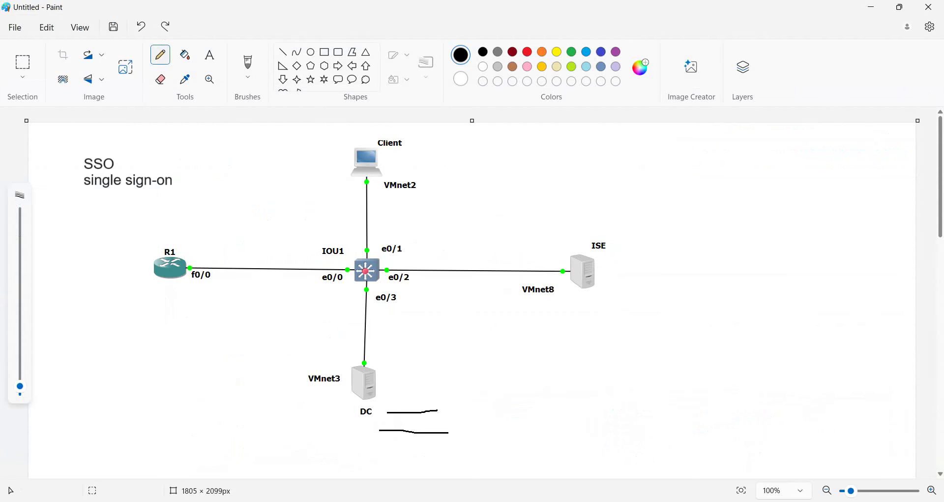
{"action": "mouse_move", "coordinate": [687, 479]}
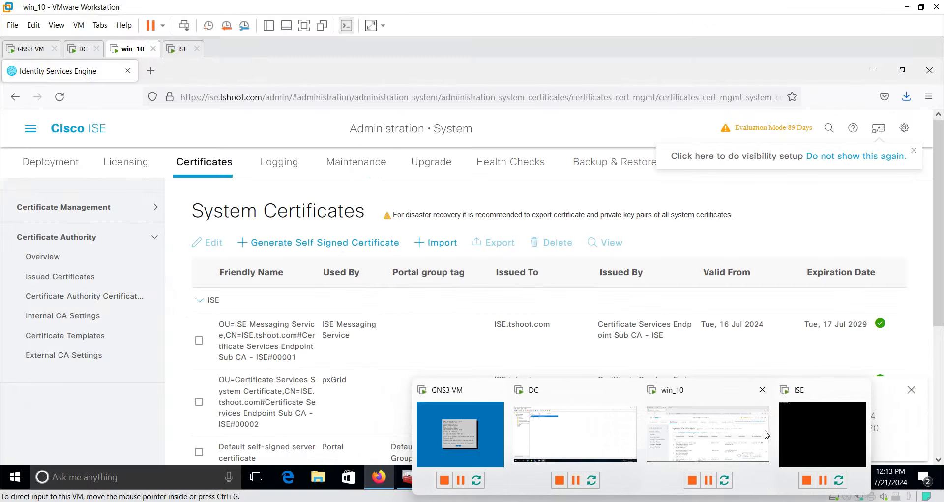
{"action": "left_click", "coordinate": [688, 430]}
Close the Session Info notice and show Active Directory under External Identity Sources
{"action": "left_click", "coordinate": [30, 128]}
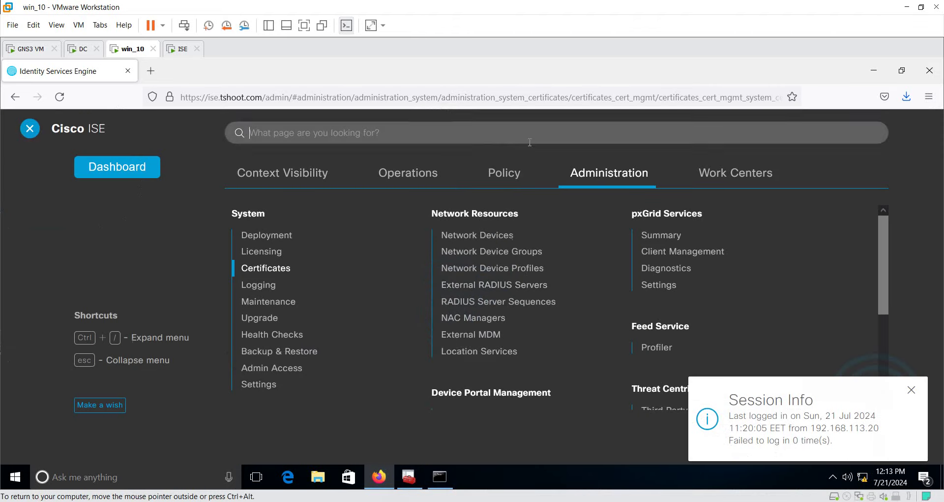
{"action": "scroll", "coordinate": [453, 338], "scroll_direction": "down", "scroll_amount": 3}
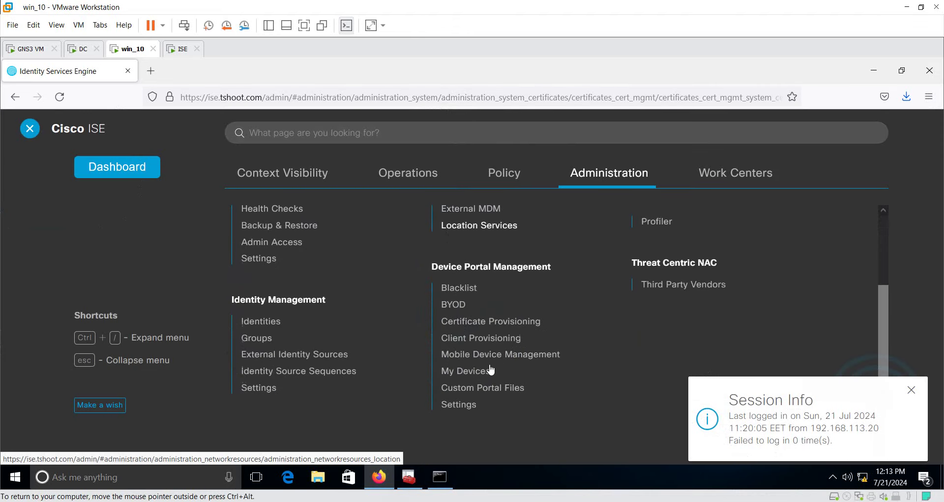
{"action": "left_click", "coordinate": [911, 390]}
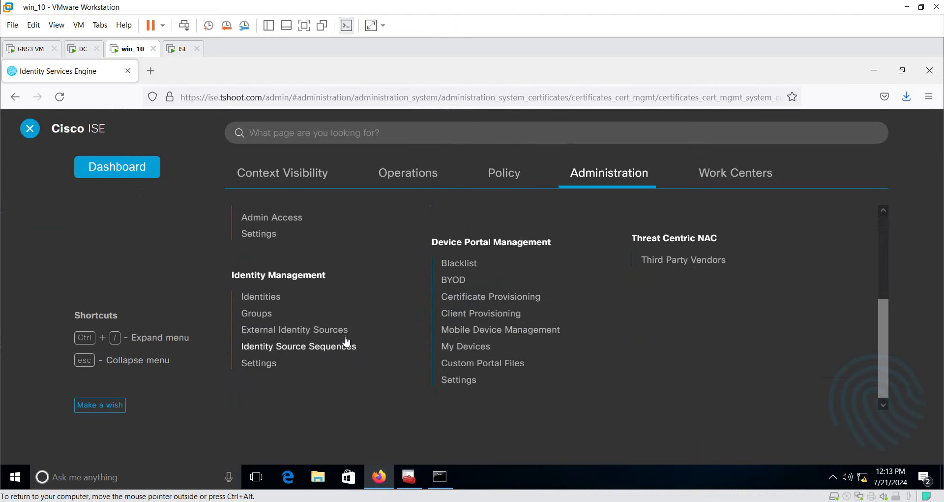
{"action": "left_click", "coordinate": [285, 331]}
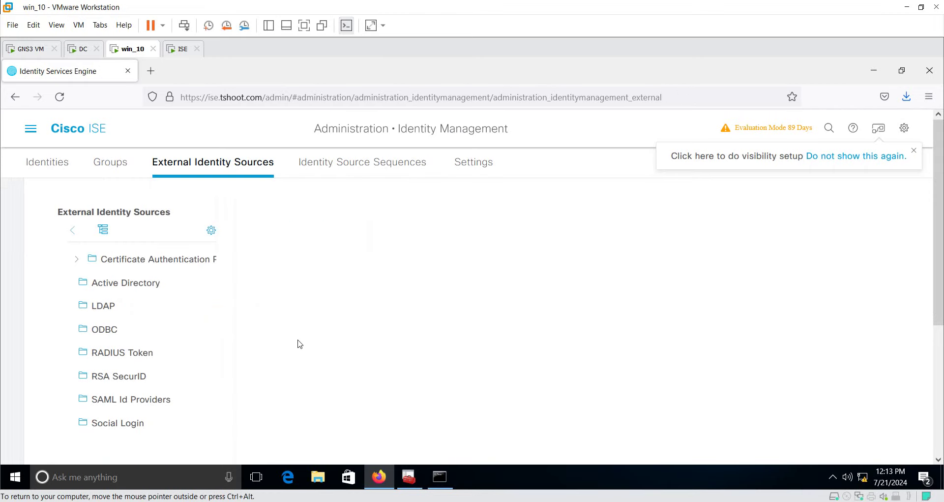
{"action": "left_click", "coordinate": [131, 289]}
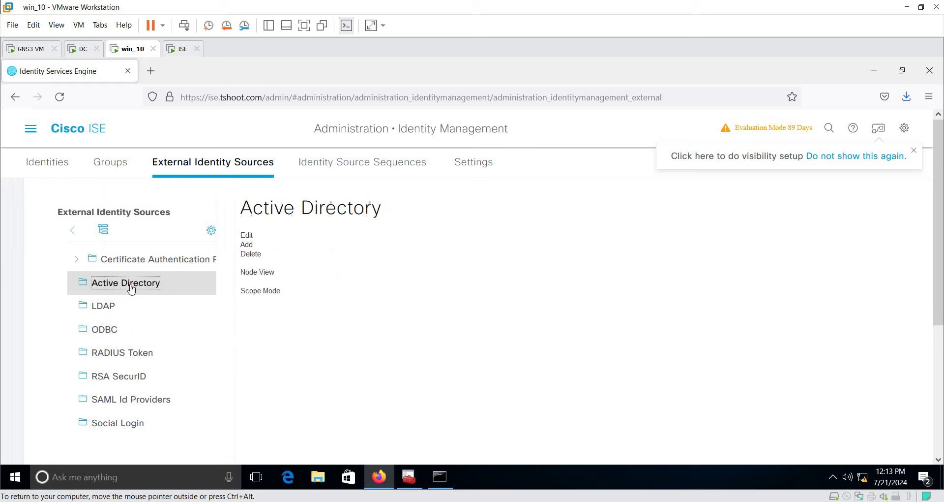
Add an Active Directory join point named DC for domain tshoot.com and submit it
{"action": "left_click", "coordinate": [310, 248]}
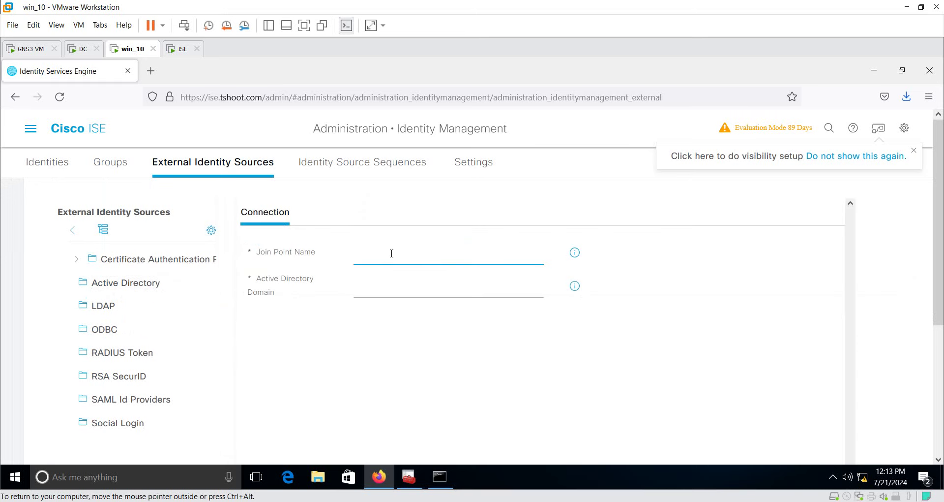
{"action": "type", "text": "D"}
{"action": "key", "text": "shift+Left"}
{"action": "key", "text": "shift+Left"}
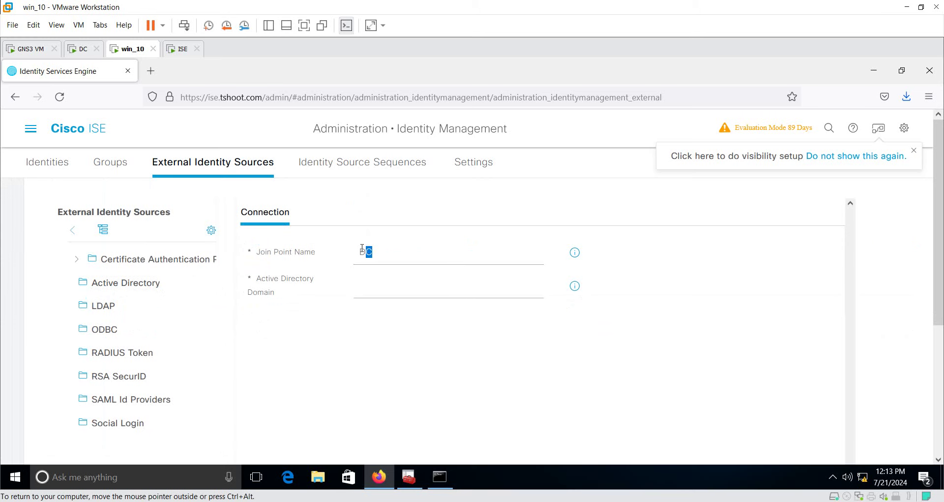
{"action": "left_click", "coordinate": [391, 255]}
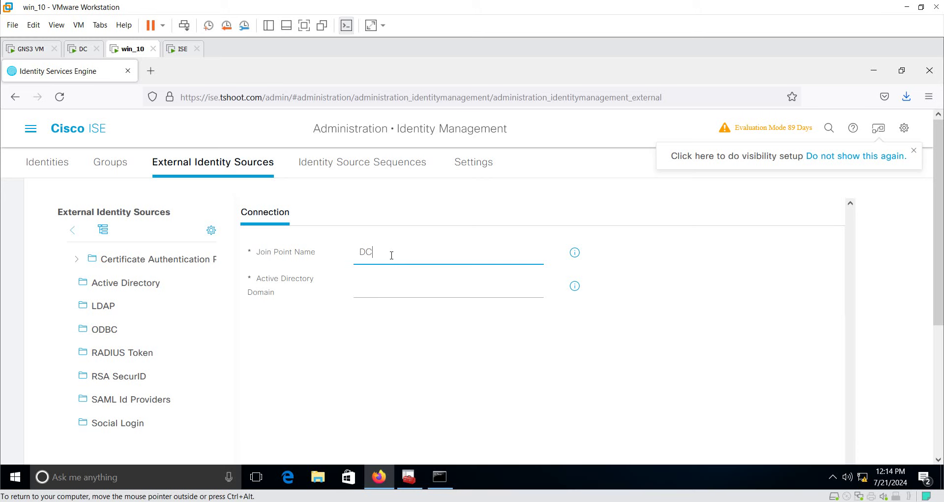
{"action": "left_click", "coordinate": [384, 282]}
{"action": "type", "text": "tshoo"}
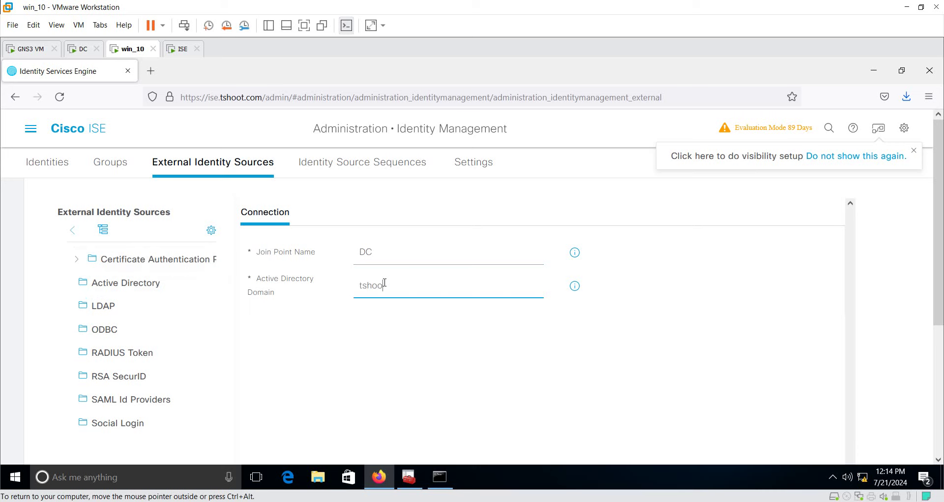
{"action": "type", "text": "t.com"}
{"action": "scroll", "coordinate": [636, 348], "scroll_direction": "down", "scroll_amount": 3}
{"action": "left_click", "coordinate": [792, 446]}
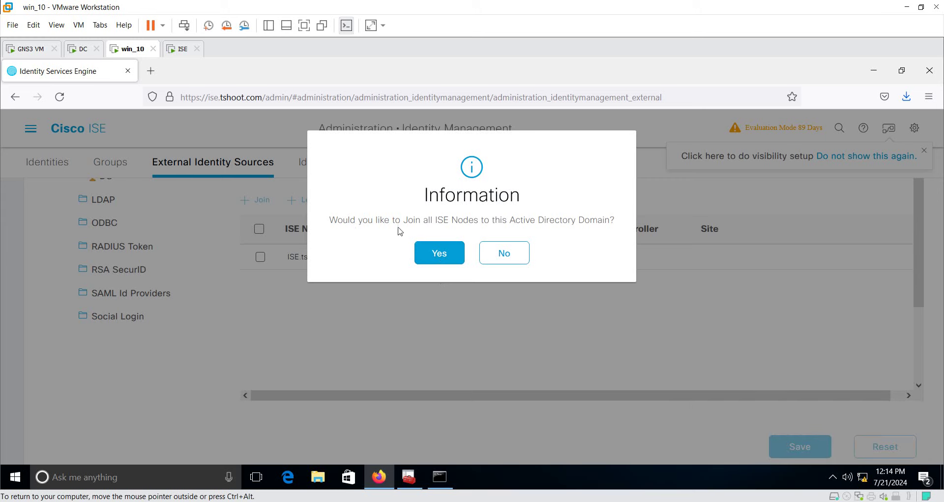
Decline joining all ISE nodes, leaving ISE.tshoot.com listed as Not Joined
{"action": "left_click_drag", "start_coordinate": [428, 221], "coordinate": [606, 221]}
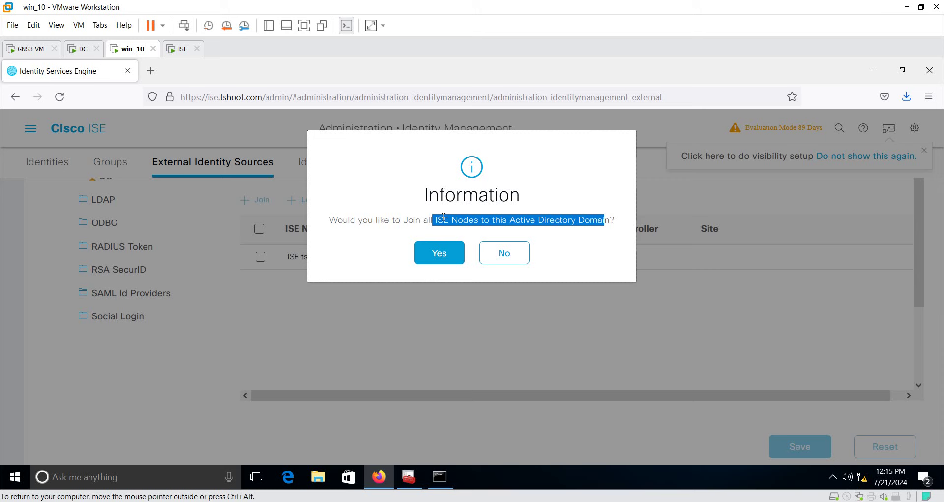
{"action": "left_click", "coordinate": [507, 263]}
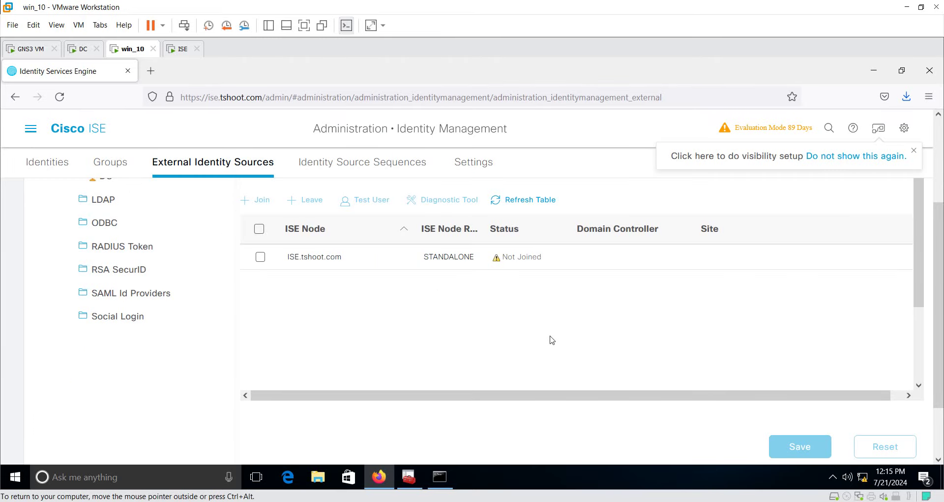
Select the ISE.tshoot.com node for joining and look up the Administrator account on the DC
{"action": "double_click", "coordinate": [519, 264]}
{"action": "left_click", "coordinate": [260, 229]}
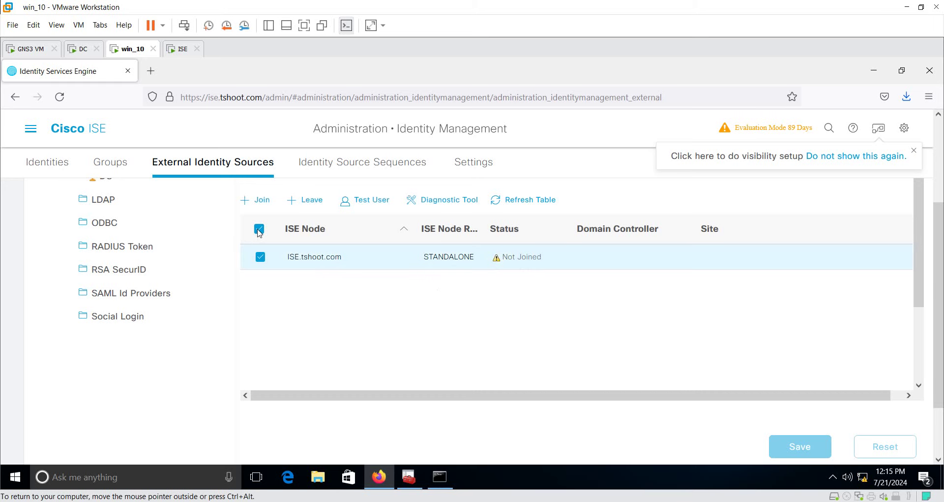
{"action": "left_click", "coordinate": [265, 202]}
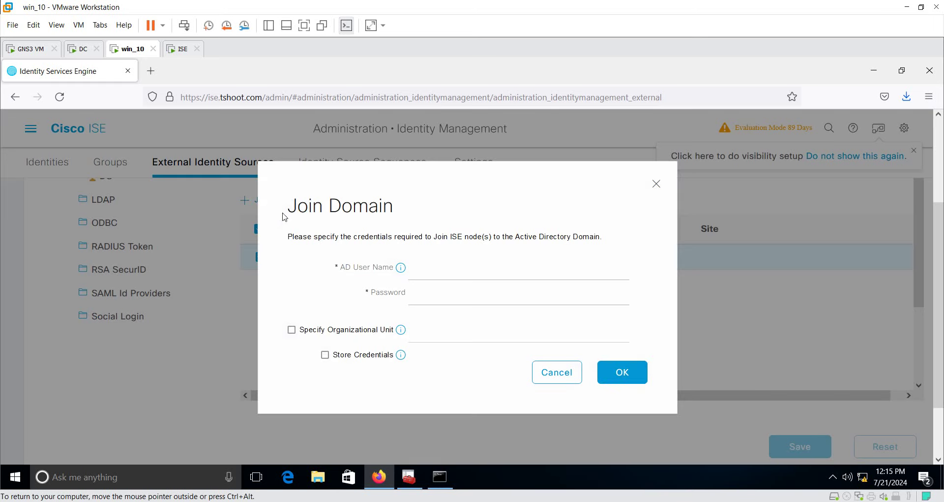
{"action": "left_click", "coordinate": [450, 269]}
{"action": "left_click", "coordinate": [79, 52]}
{"action": "left_click", "coordinate": [54, 157]}
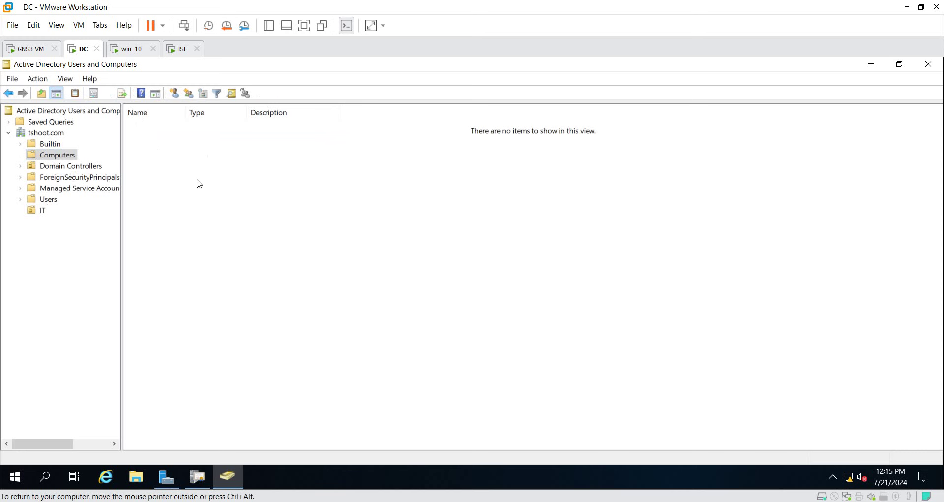
{"action": "left_click", "coordinate": [56, 200]}
{"action": "left_click", "coordinate": [155, 129]}
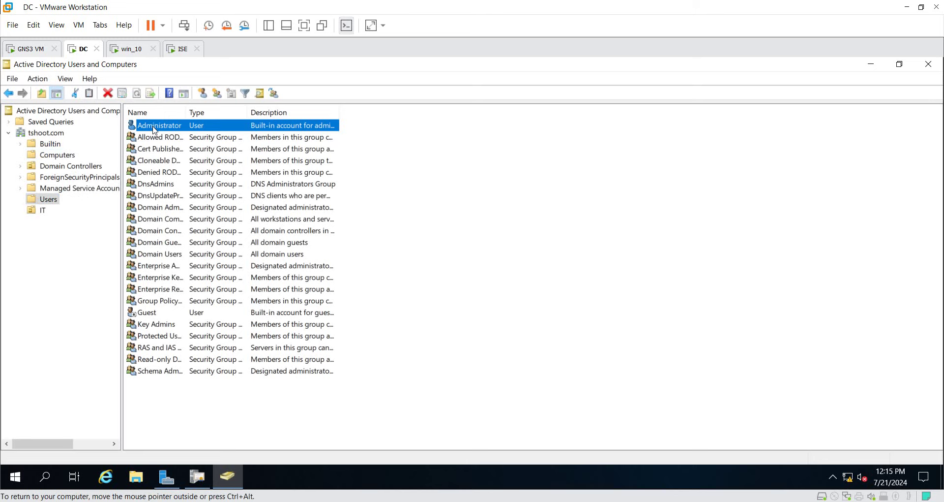
{"action": "left_click", "coordinate": [132, 55]}
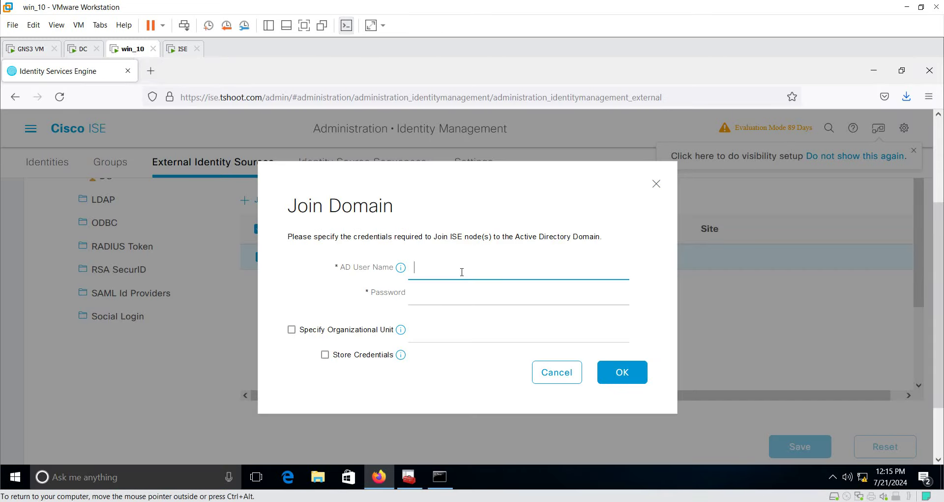
Enter the administrator user name and password and confirm the domain join
{"action": "type", "text": "administrator"}
{"action": "key", "text": "Tab"}
{"action": "type", "text": "******"}
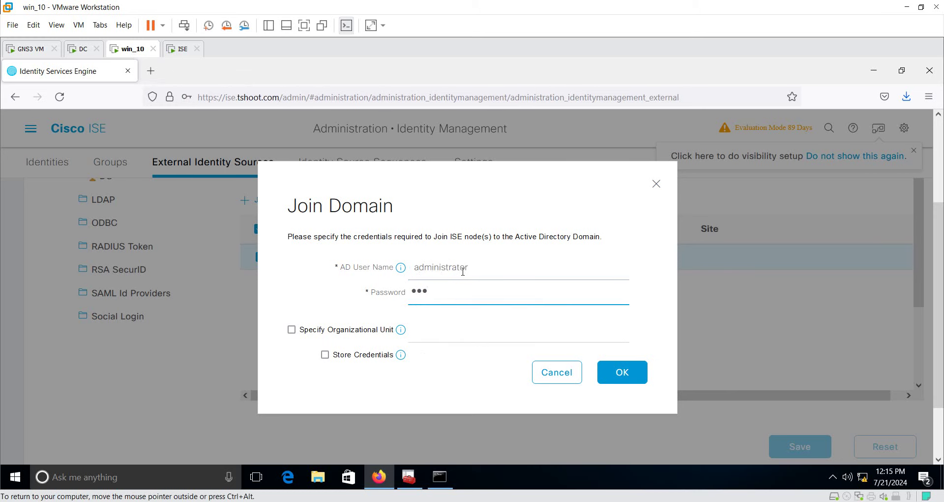
{"action": "type", "text": "*"}
{"action": "left_click", "coordinate": [78, 48]}
{"action": "left_click", "coordinate": [66, 158]}
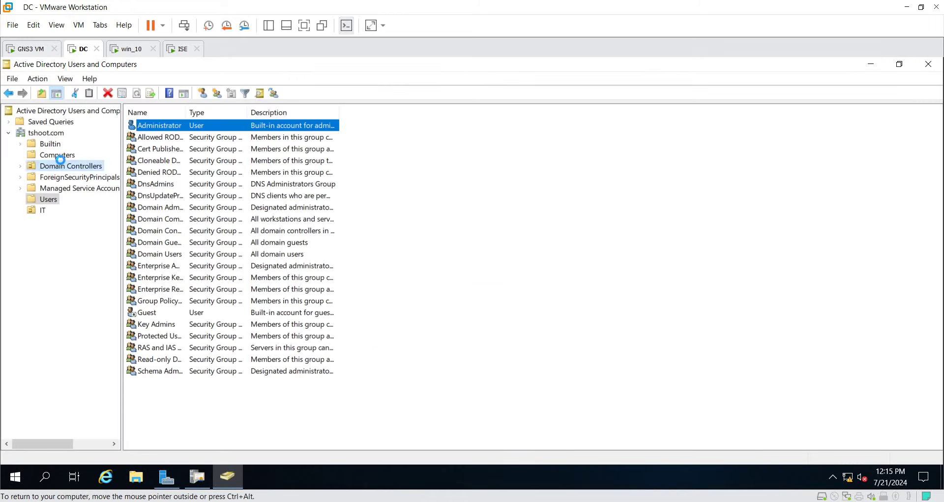
{"action": "left_click", "coordinate": [132, 51]}
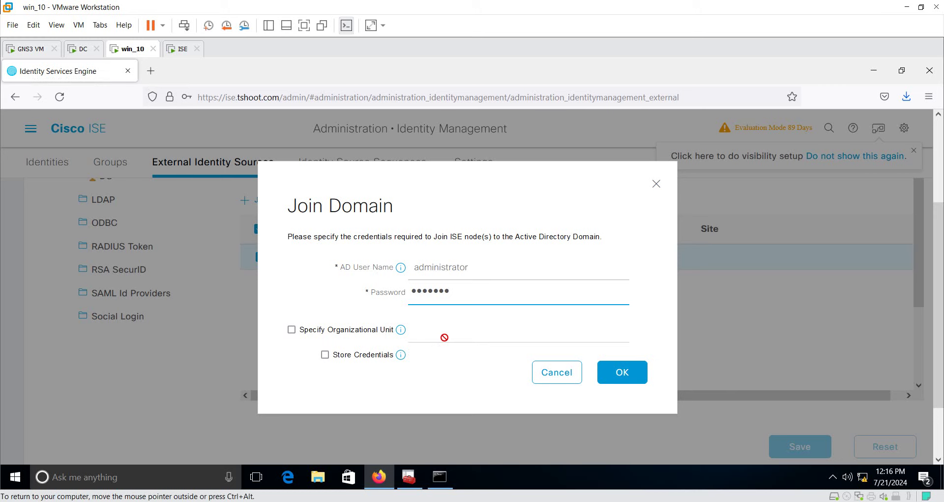
{"action": "mouse_move", "coordinate": [402, 333]}
{"action": "left_click", "coordinate": [637, 381]}
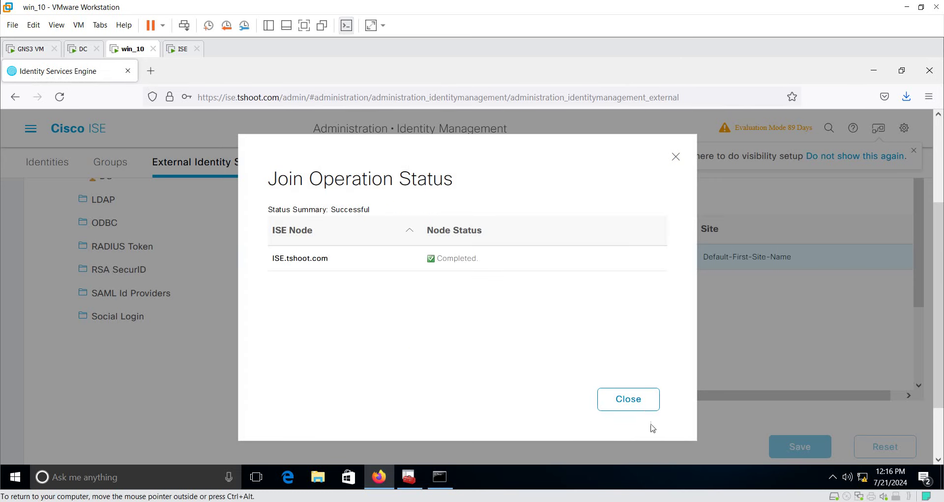
Close the join status and refresh the DC's Computers container to see the ISE computer account
{"action": "left_click", "coordinate": [642, 408]}
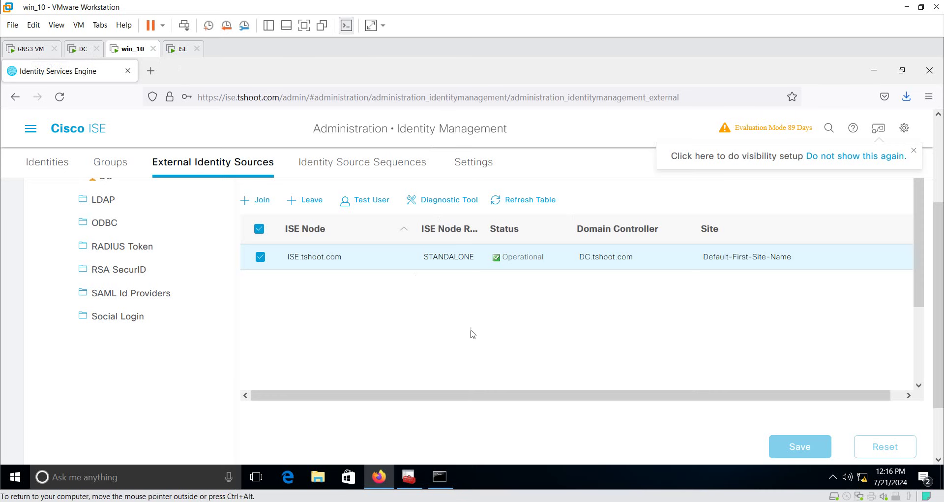
{"action": "left_click", "coordinate": [82, 49]}
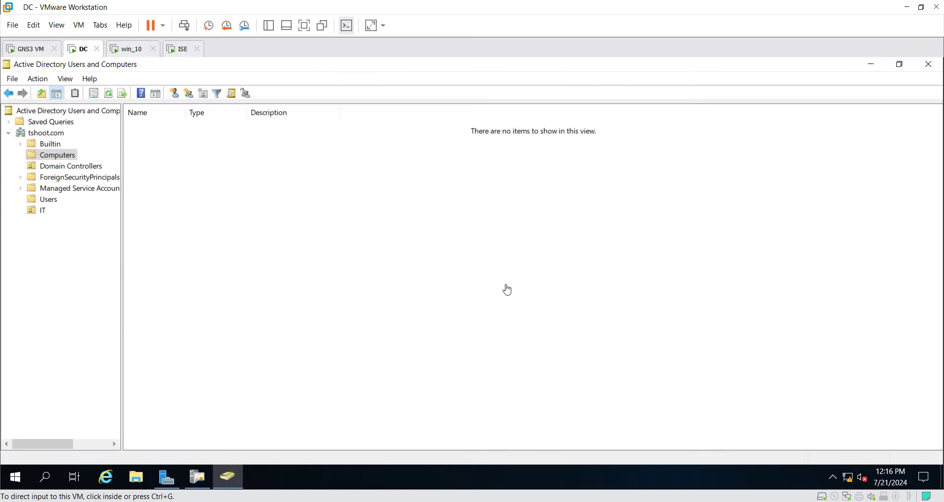
{"action": "left_click", "coordinate": [113, 94]}
{"action": "left_click", "coordinate": [163, 127]}
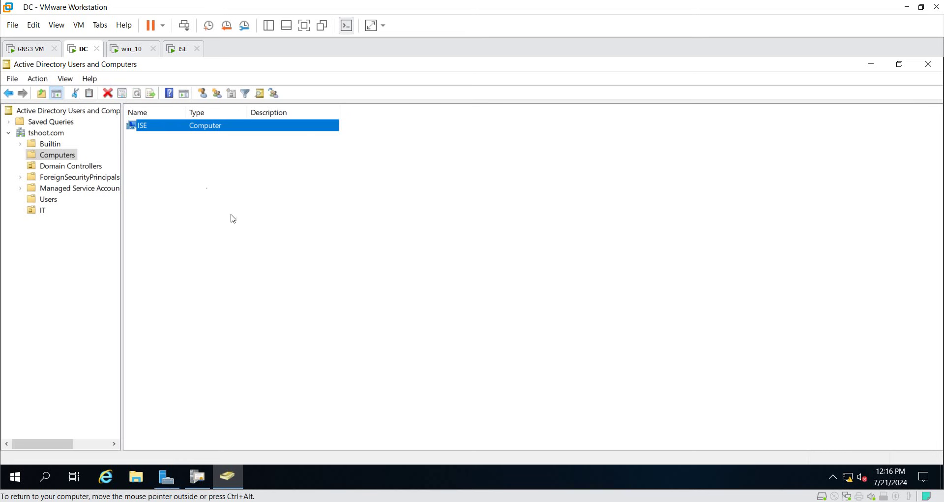
{"action": "left_click", "coordinate": [129, 48]}
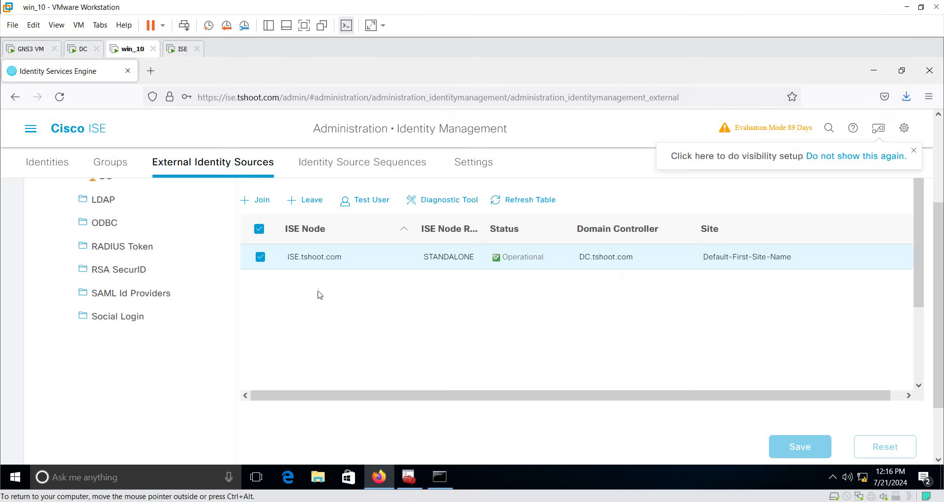
Run Test User authentication with an IT domain user's username and password
{"action": "left_click", "coordinate": [368, 200]}
{"action": "left_click", "coordinate": [297, 217]}
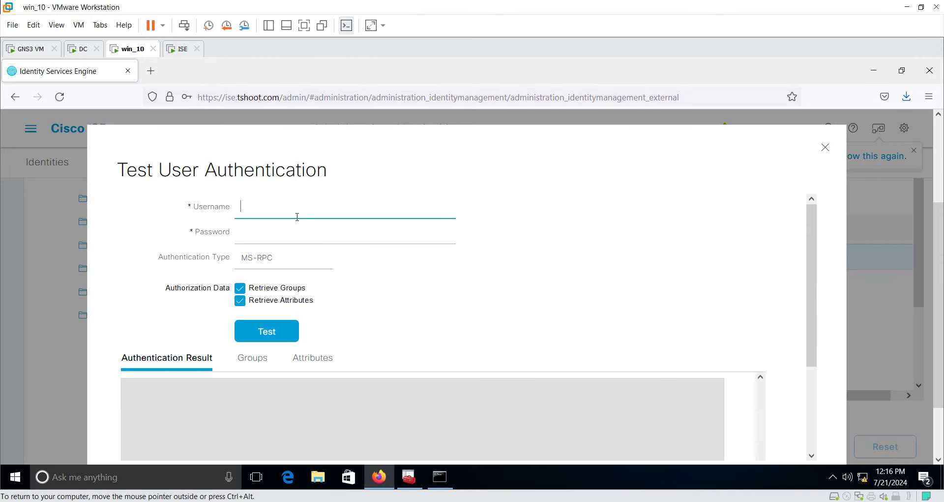
{"action": "type", "text": "malek"}
{"action": "left_click", "coordinate": [293, 234]}
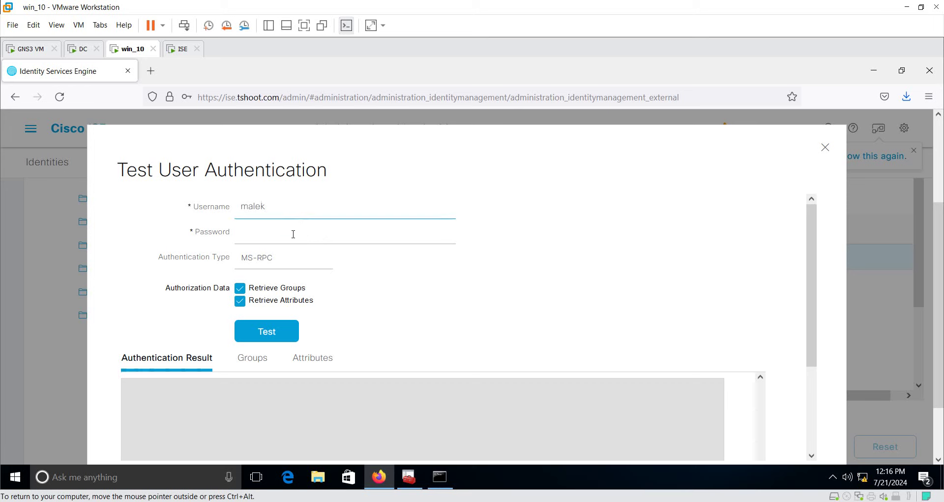
{"action": "type", "text": "Cisco12"}
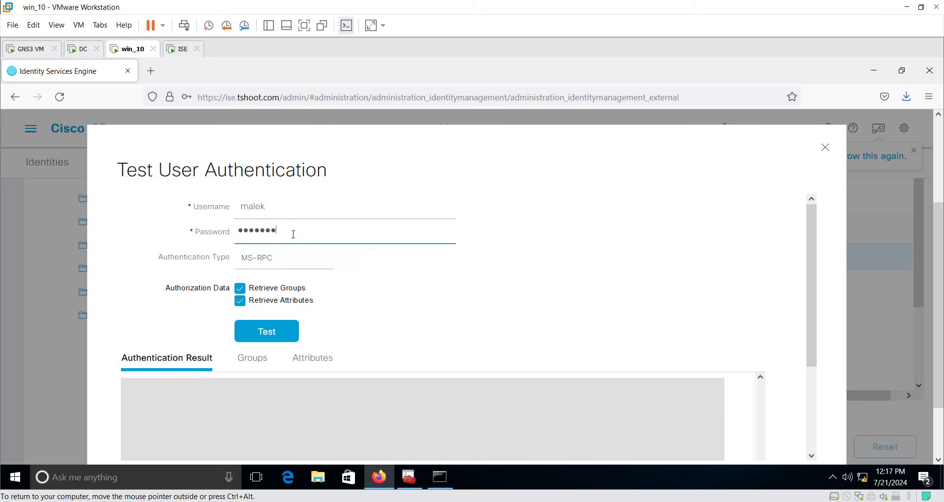
{"action": "scroll", "coordinate": [306, 244], "scroll_direction": "down", "scroll_amount": 2}
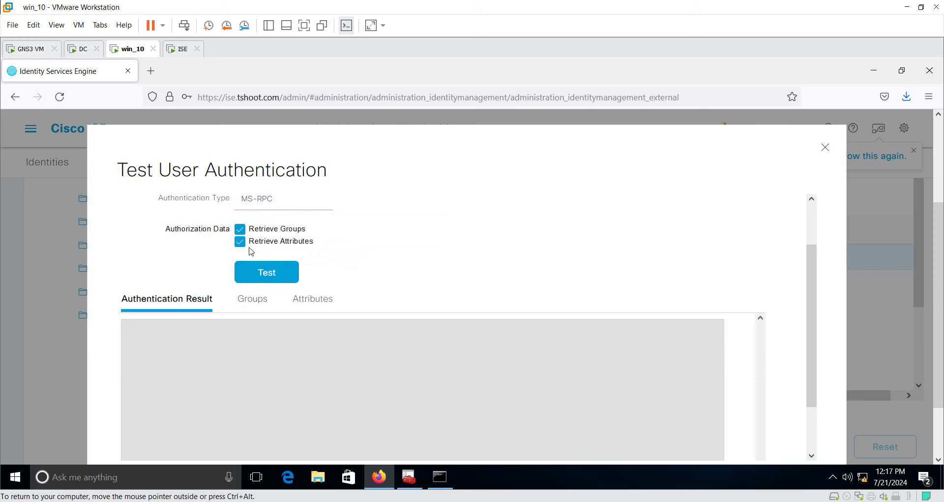
{"action": "left_click", "coordinate": [269, 275]}
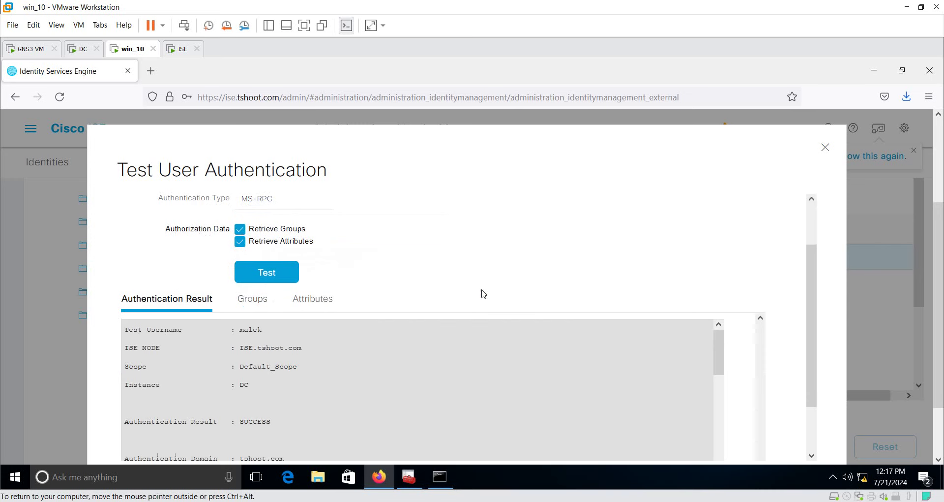
Review the SUCCESS result, the ISE node, and the user's principal and distinguished names
{"action": "scroll", "coordinate": [483, 294], "scroll_direction": "down", "scroll_amount": 2}
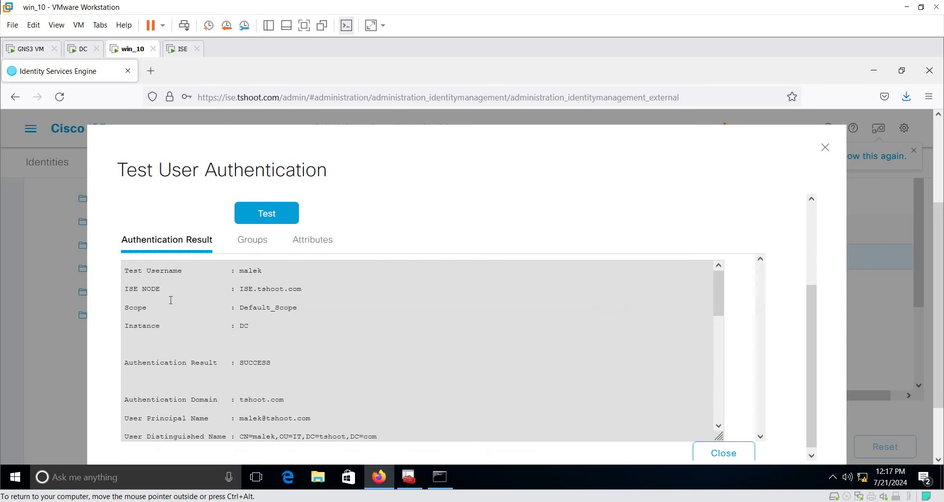
{"action": "double_click", "coordinate": [251, 270]}
{"action": "left_click_drag", "start_coordinate": [239, 289], "coordinate": [309, 288]}
{"action": "scroll", "coordinate": [304, 301], "scroll_direction": "down", "scroll_amount": 2}
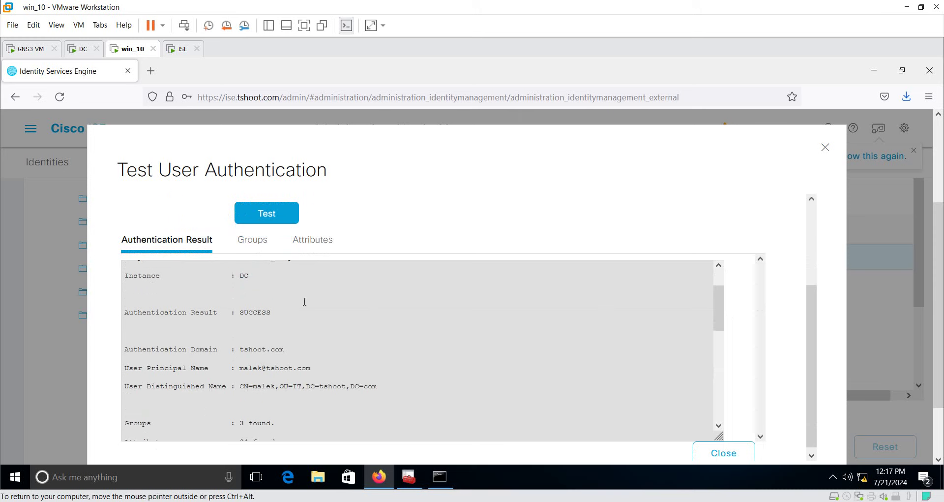
{"action": "double_click", "coordinate": [253, 315]}
{"action": "scroll", "coordinate": [254, 316], "scroll_direction": "down", "scroll_amount": 2}
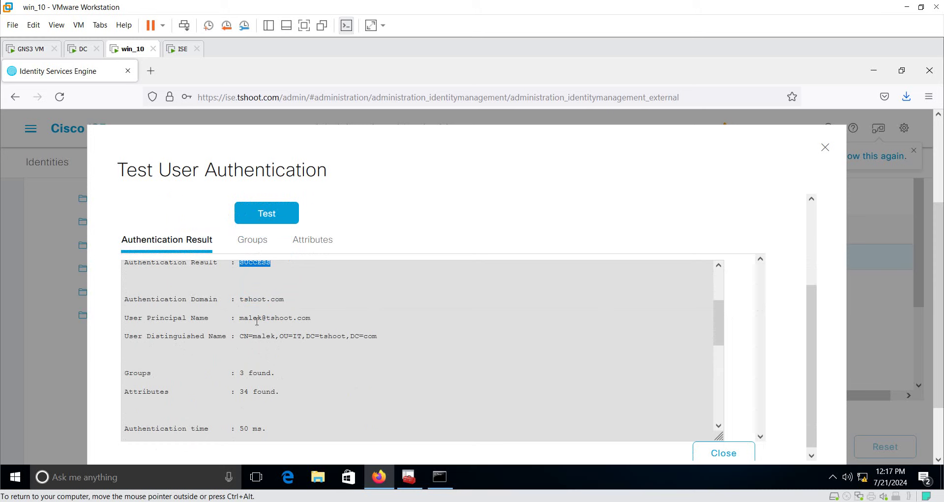
{"action": "left_click_drag", "start_coordinate": [160, 317], "coordinate": [298, 317]}
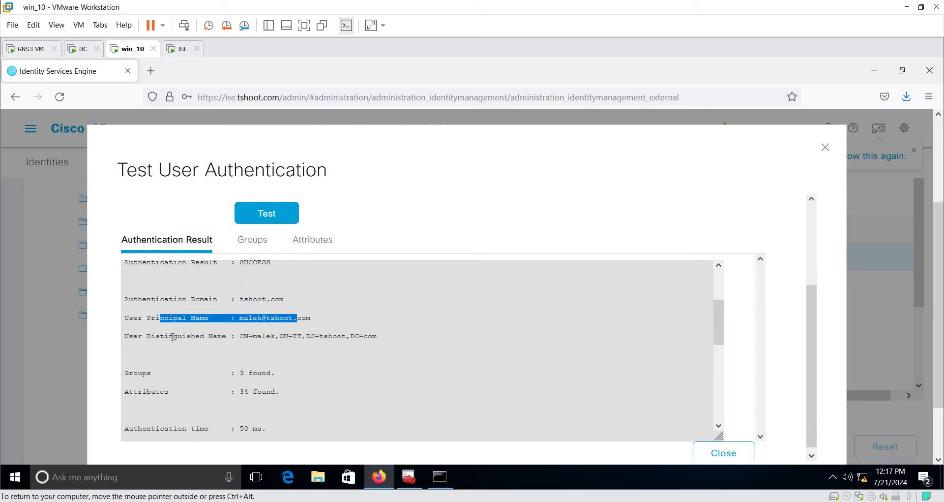
{"action": "left_click_drag", "start_coordinate": [173, 336], "coordinate": [379, 338]}
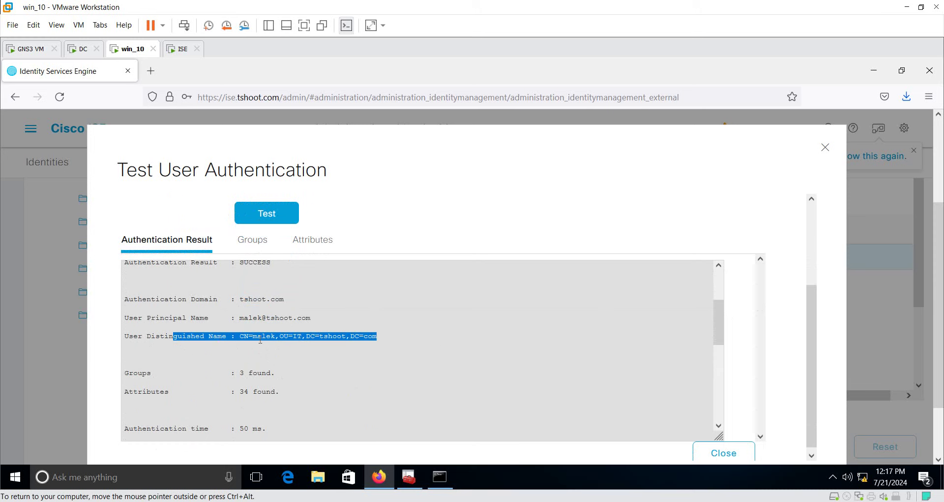
{"action": "scroll", "coordinate": [259, 341], "scroll_direction": "down", "scroll_amount": 2}
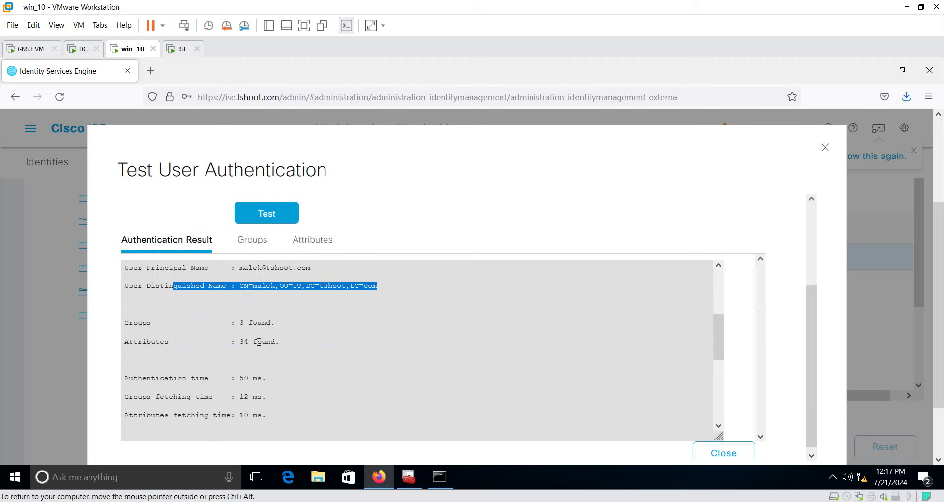
On the domain controller, turn on Advanced Features in Active Directory Users and Computers
{"action": "left_click", "coordinate": [81, 48]}
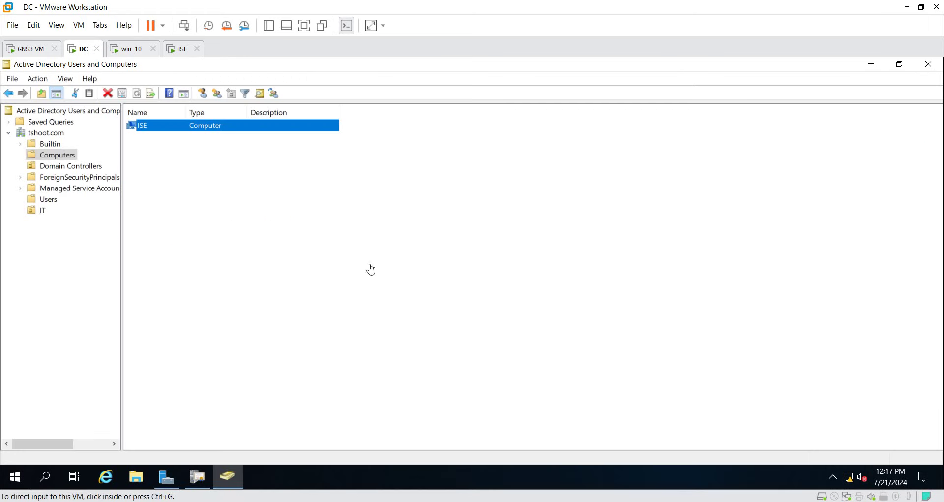
{"action": "left_click", "coordinate": [44, 211]}
{"action": "left_click", "coordinate": [154, 131]}
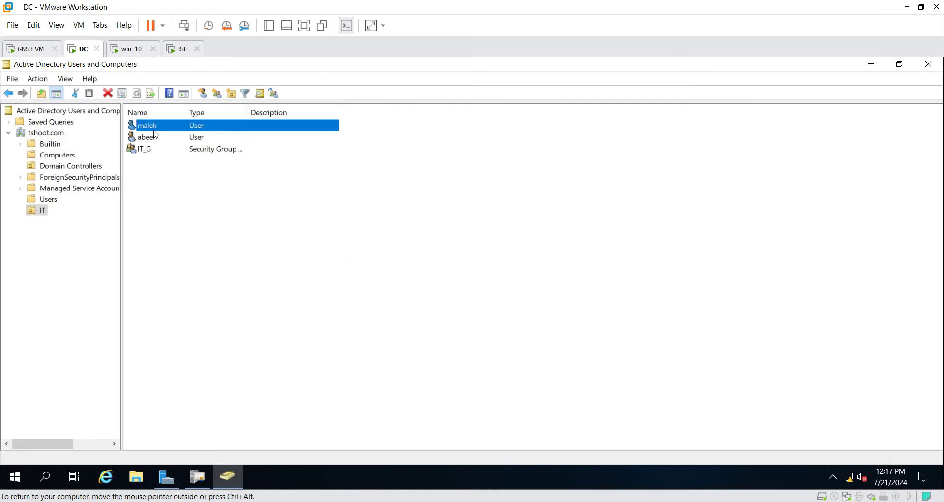
{"action": "left_click", "coordinate": [66, 80]}
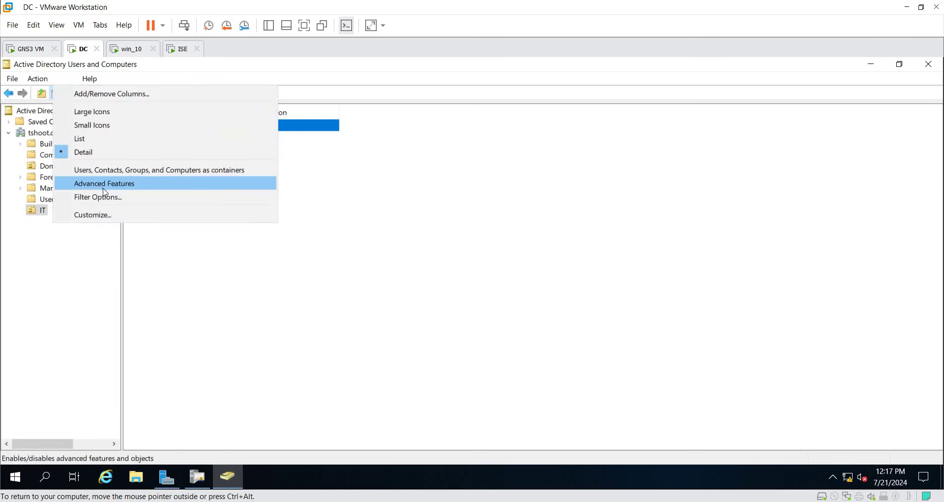
{"action": "left_click", "coordinate": [138, 183]}
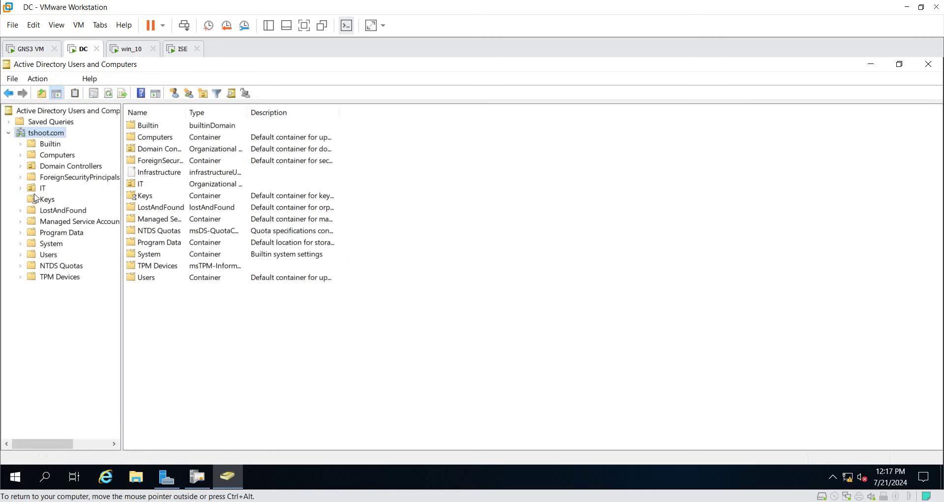
Open the IT test user's Attribute Editor and select its distinguishedName, then return to ISE
{"action": "left_click", "coordinate": [41, 188]}
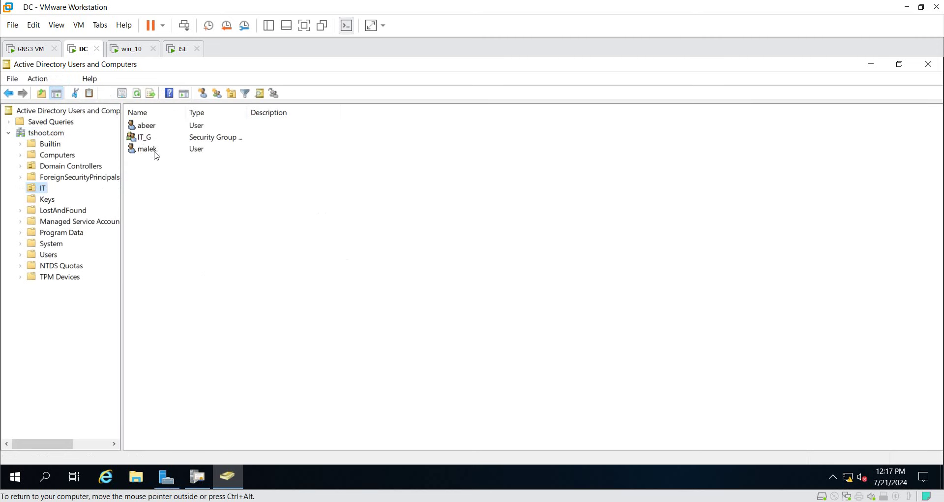
{"action": "double_click", "coordinate": [156, 150]}
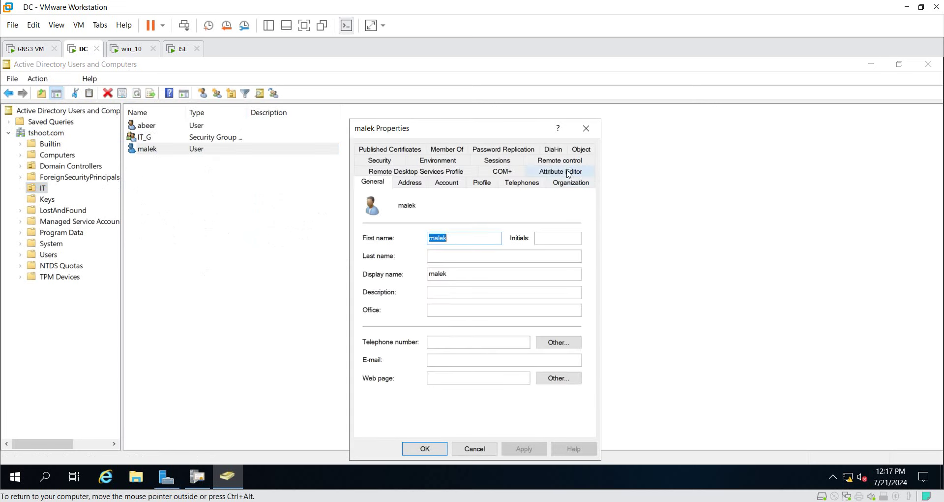
{"action": "left_click", "coordinate": [560, 172]}
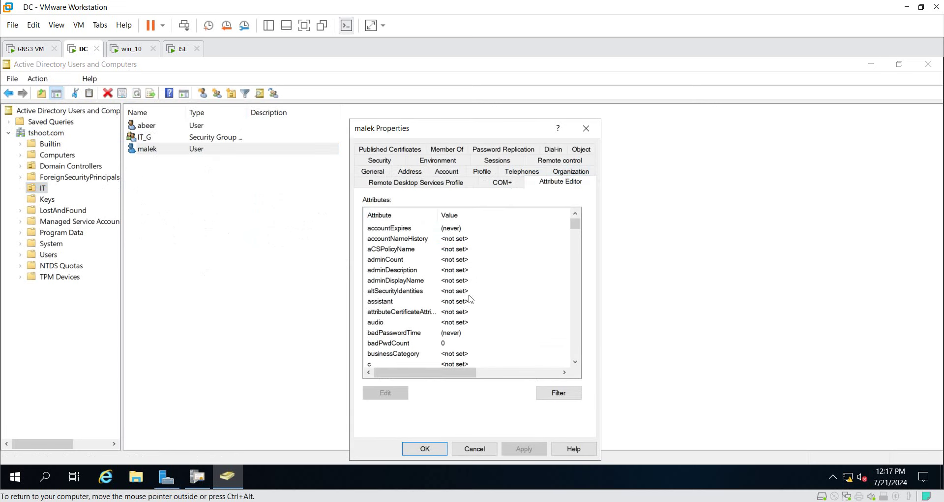
{"action": "left_click", "coordinate": [470, 291]}
{"action": "key", "text": "d"}
{"action": "left_click", "coordinate": [467, 322]}
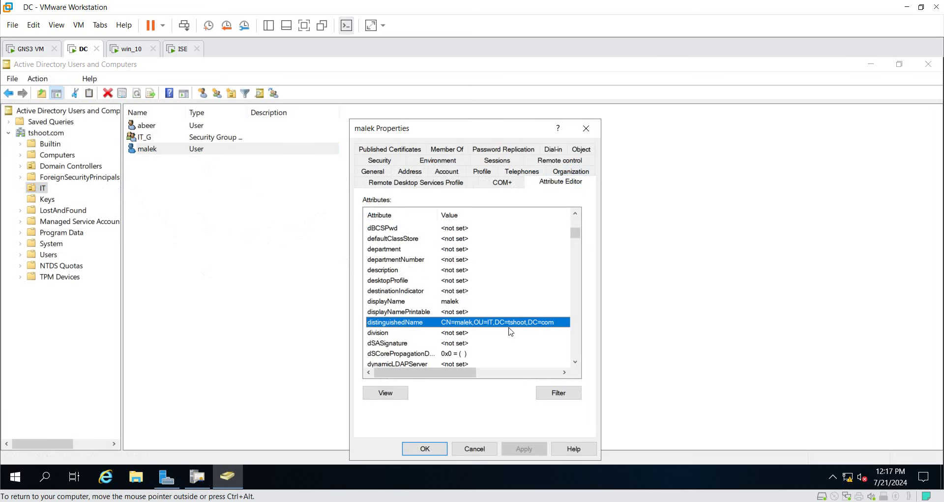
{"action": "left_click", "coordinate": [126, 50]}
Review the test result's distinguished name and the 3 groups found
{"action": "left_click", "coordinate": [207, 298]}
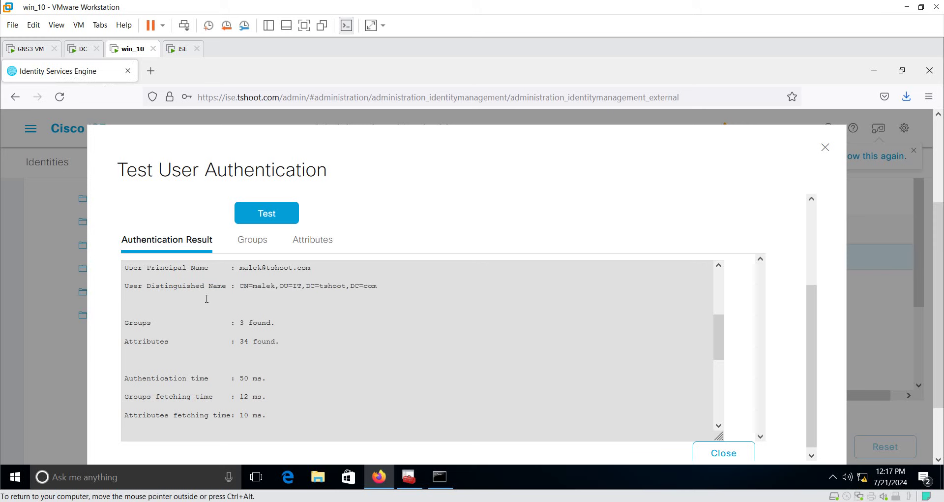
{"action": "left_click_drag", "start_coordinate": [247, 283], "coordinate": [470, 284]}
{"action": "left_click", "coordinate": [448, 339]}
{"action": "scroll", "coordinate": [448, 339], "scroll_direction": "down", "scroll_amount": 2}
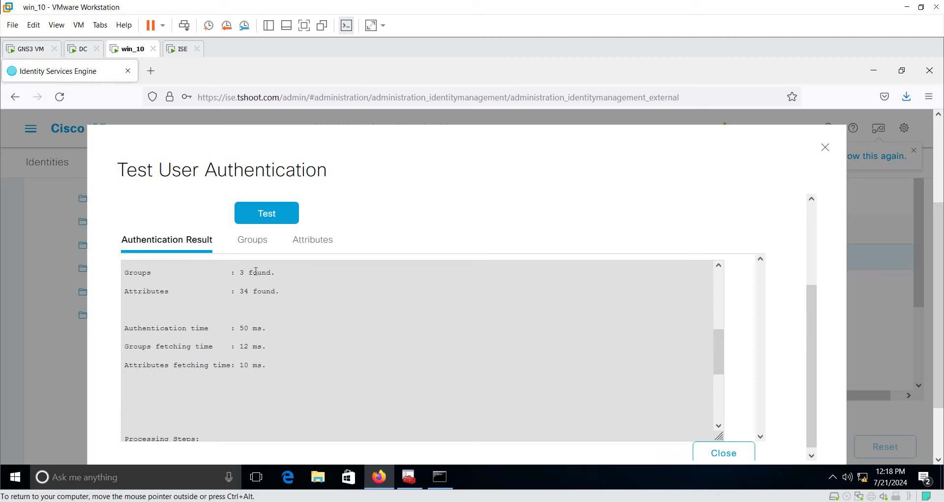
{"action": "left_click_drag", "start_coordinate": [255, 270], "coordinate": [244, 272]}
On the Groups tab, select the tshoot.com/IT/IT_G group name and its SID
{"action": "left_click", "coordinate": [250, 239]}
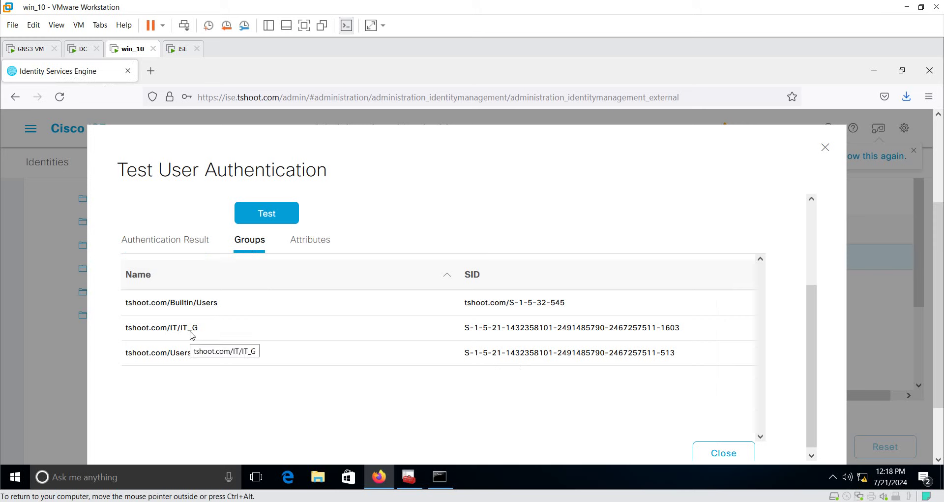
{"action": "double_click", "coordinate": [509, 328]}
{"action": "left_click_drag", "start_coordinate": [685, 333], "coordinate": [466, 331]}
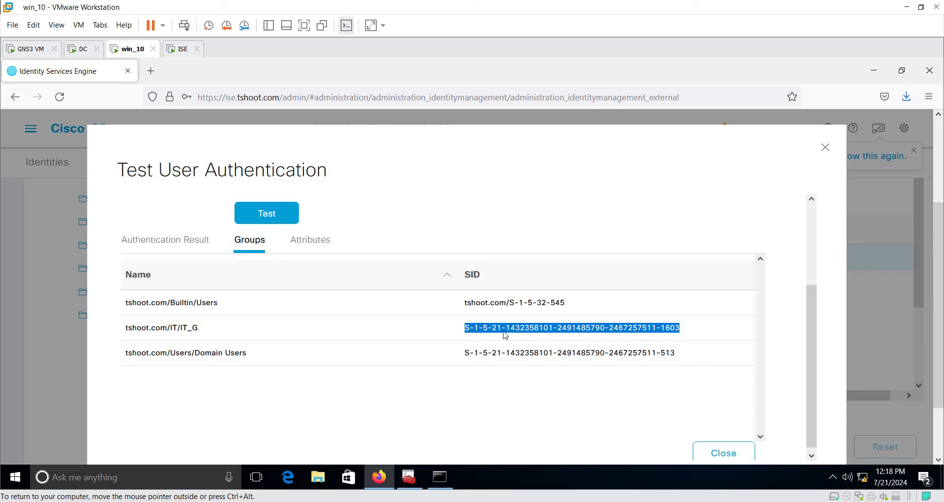
{"action": "left_click_drag", "start_coordinate": [181, 331], "coordinate": [199, 333]}
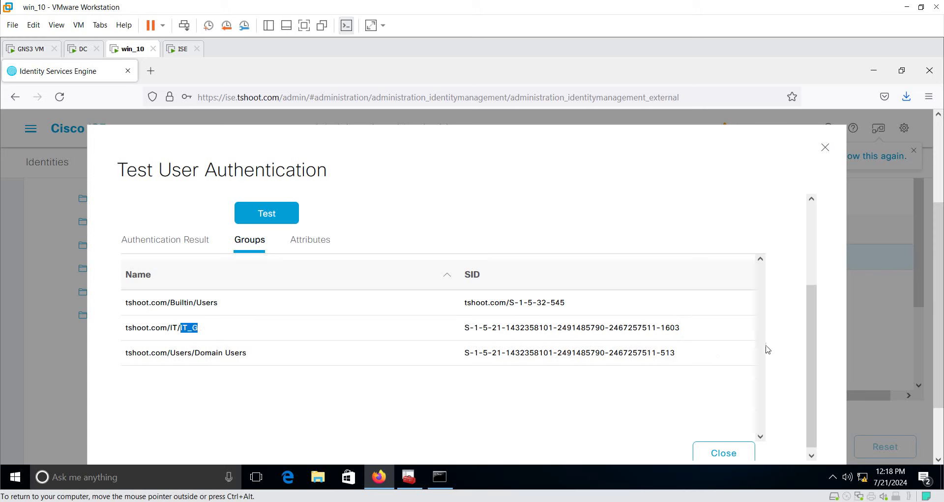
{"action": "left_click_drag", "start_coordinate": [686, 328], "coordinate": [446, 330]}
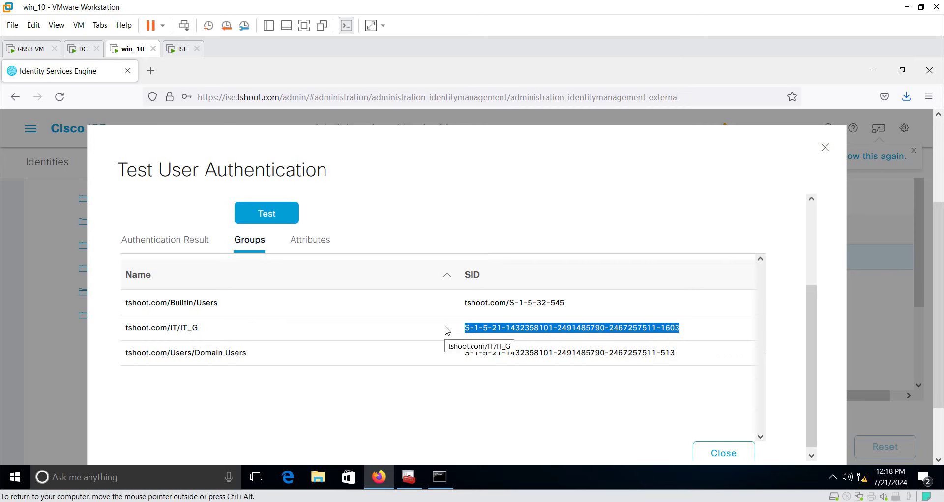
Check the returned Attributes and close the Test User Authentication window
{"action": "left_click", "coordinate": [325, 241]}
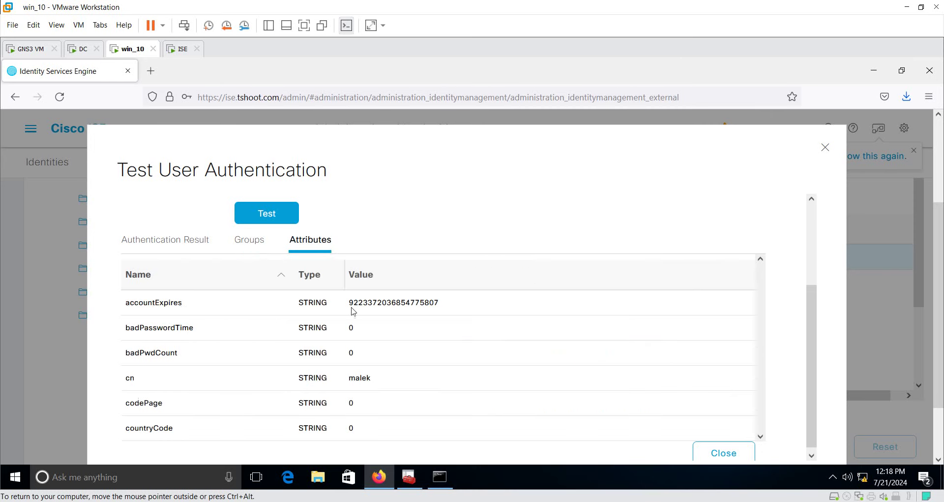
{"action": "scroll", "coordinate": [385, 332], "scroll_direction": "down", "scroll_amount": 15}
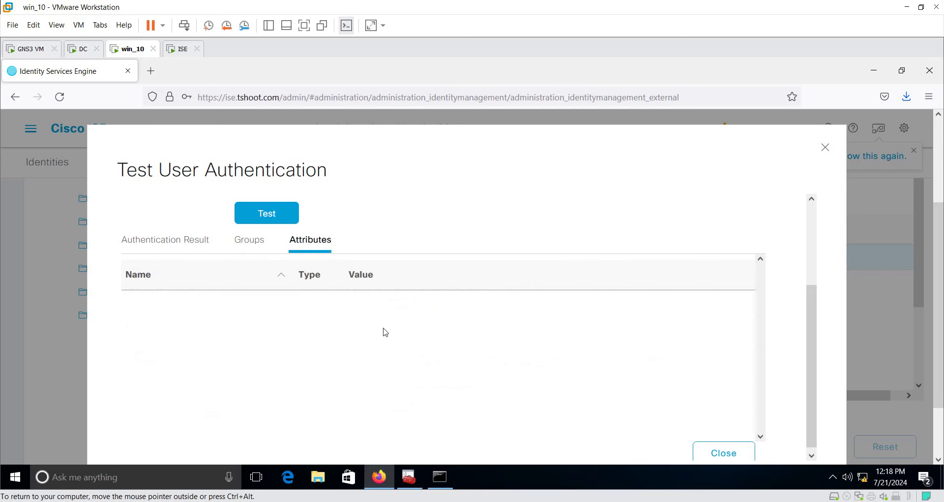
{"action": "left_click", "coordinate": [746, 454]}
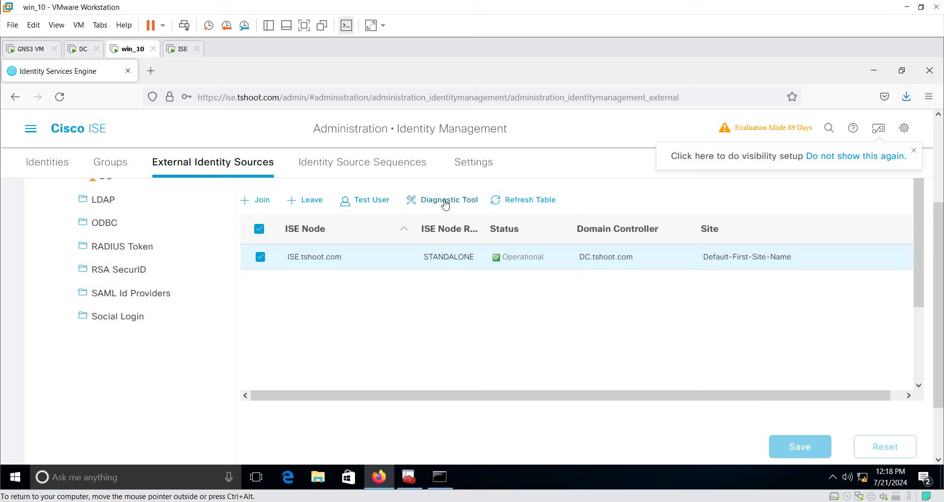
In the Diagnostic Tool, select all Active Directory tests and Run All Tests
{"action": "left_click", "coordinate": [450, 206]}
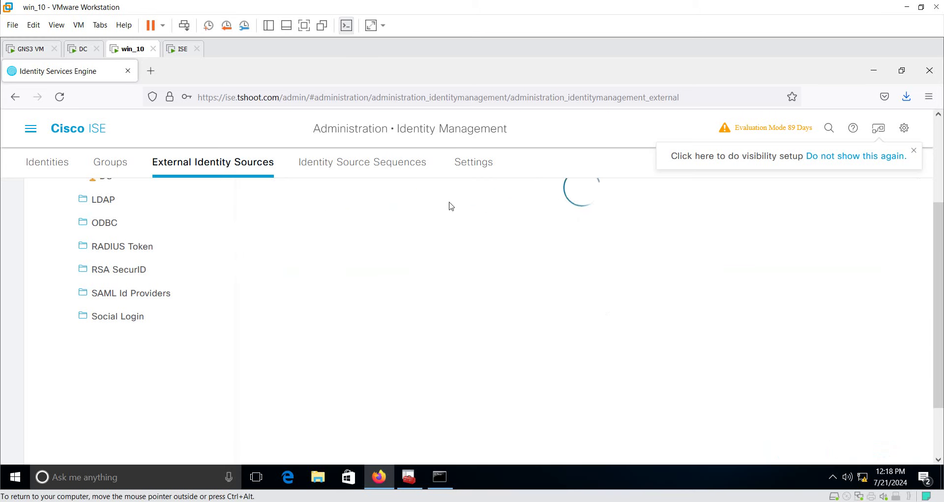
{"action": "scroll", "coordinate": [718, 272], "scroll_direction": "down", "scroll_amount": 3}
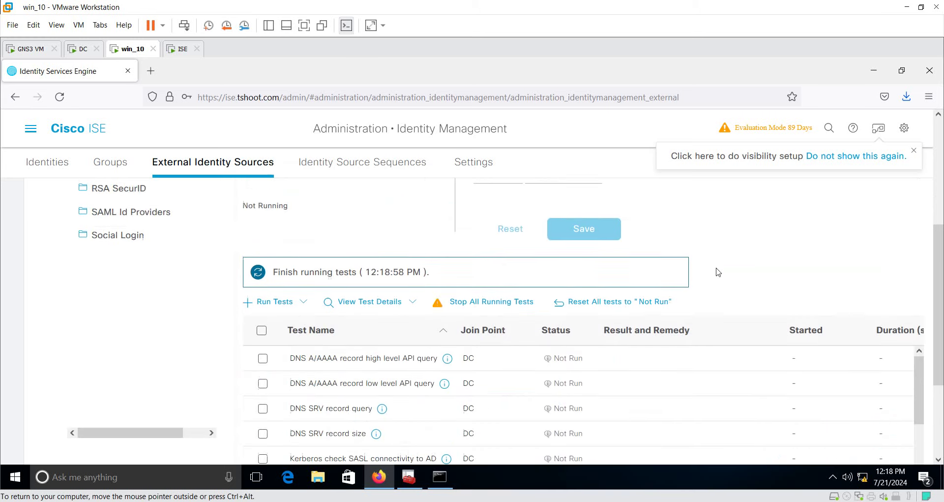
{"action": "left_click", "coordinate": [262, 282]}
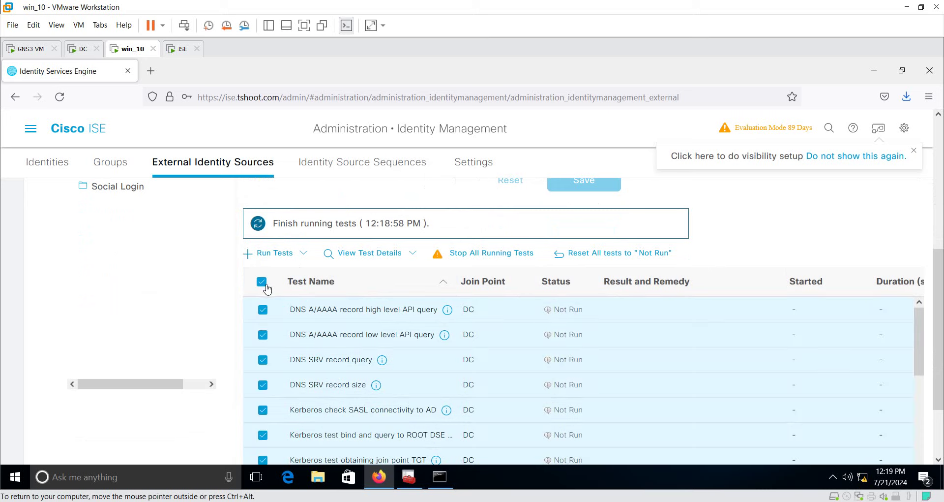
{"action": "scroll", "coordinate": [413, 372], "scroll_direction": "down", "scroll_amount": 2}
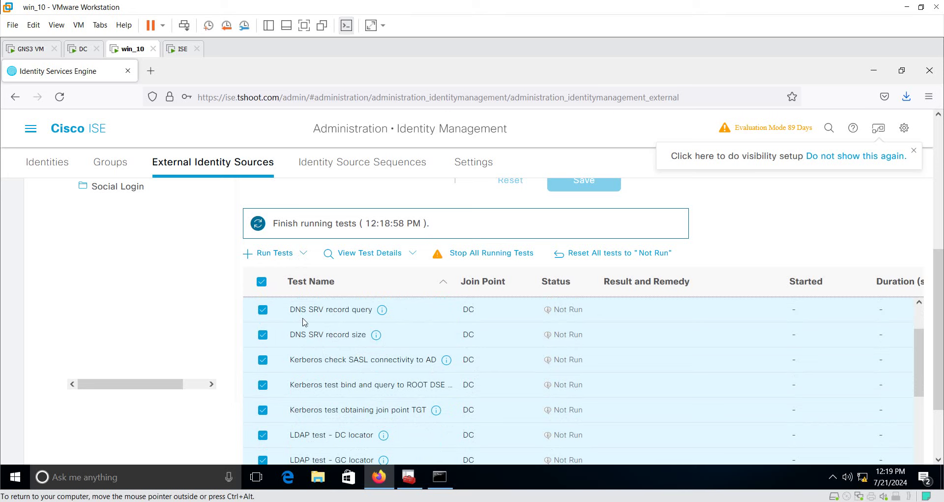
{"action": "left_click", "coordinate": [302, 255]}
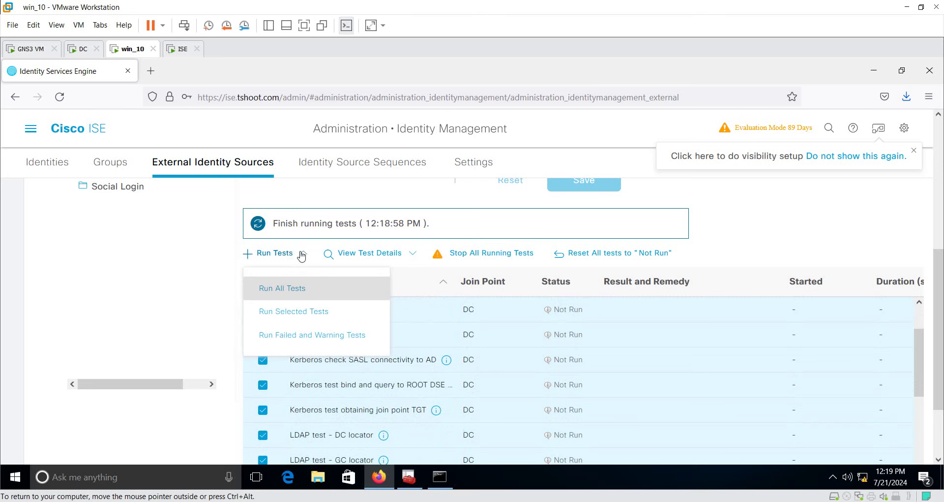
{"action": "left_click", "coordinate": [292, 294]}
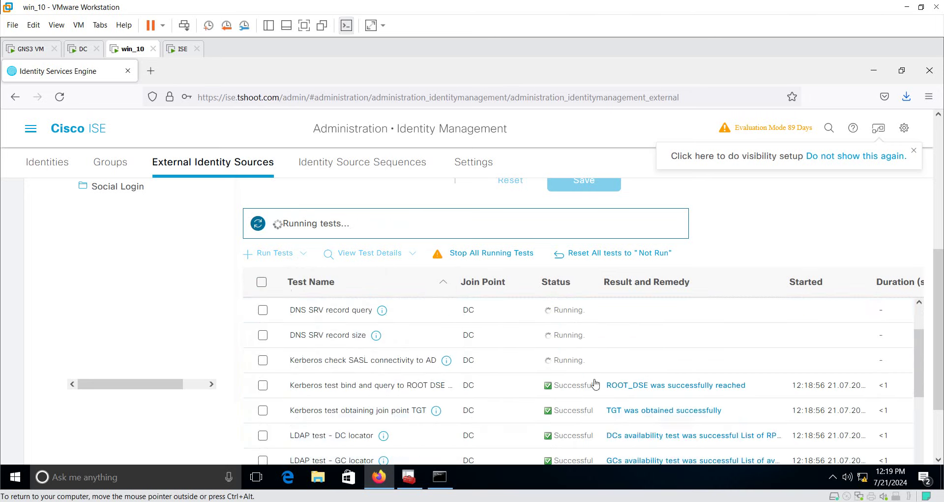
Review the Successful Test Details report, close it, and go back to the DC join point
{"action": "scroll", "coordinate": [853, 217], "scroll_direction": "down", "scroll_amount": 2}
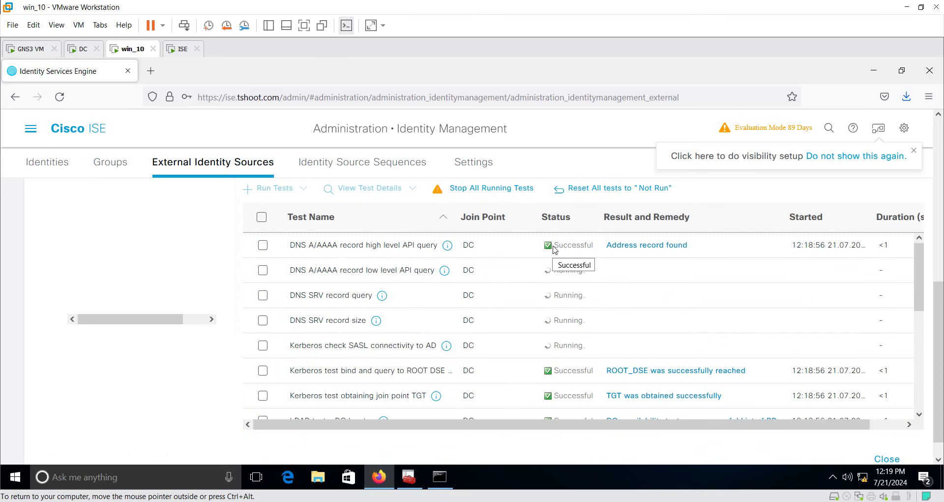
{"action": "scroll", "coordinate": [713, 330], "scroll_direction": "down", "scroll_amount": 5}
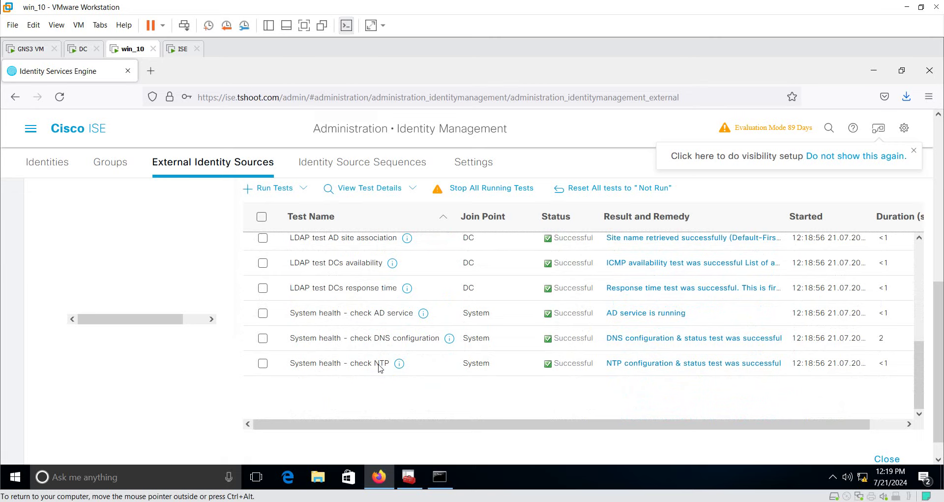
{"action": "left_click", "coordinate": [381, 364]}
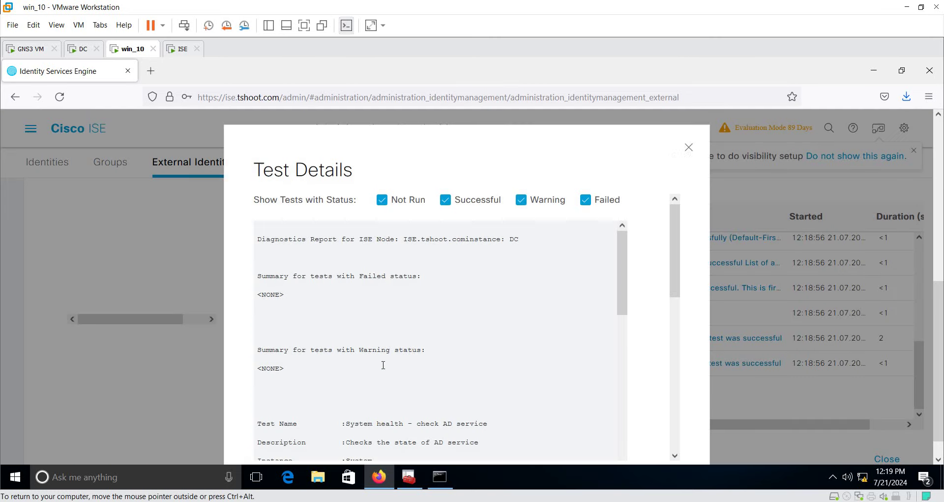
{"action": "left_click", "coordinate": [689, 147]}
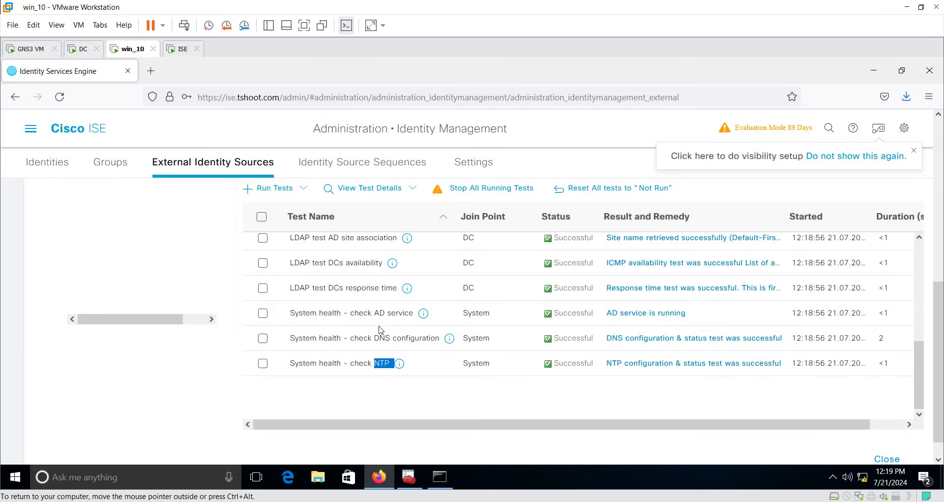
{"action": "scroll", "coordinate": [381, 330], "scroll_direction": "up", "scroll_amount": 5}
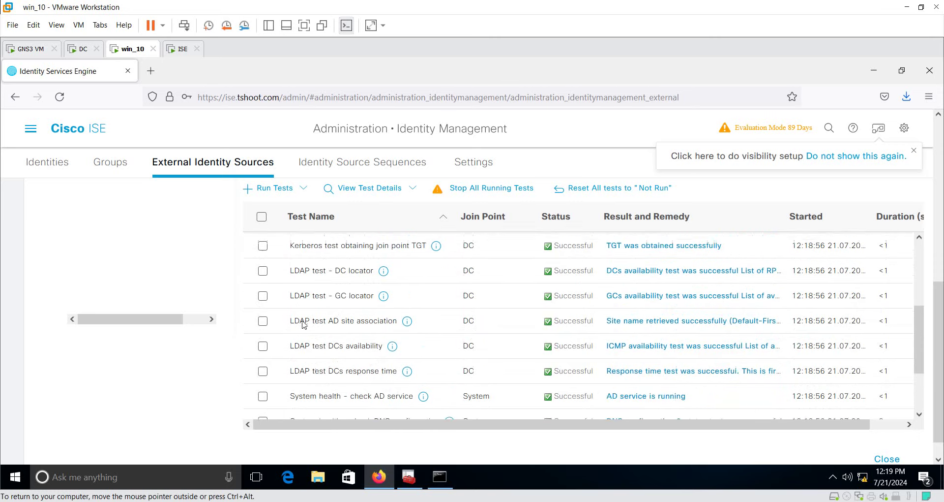
{"action": "scroll", "coordinate": [303, 324], "scroll_direction": "up", "scroll_amount": 5}
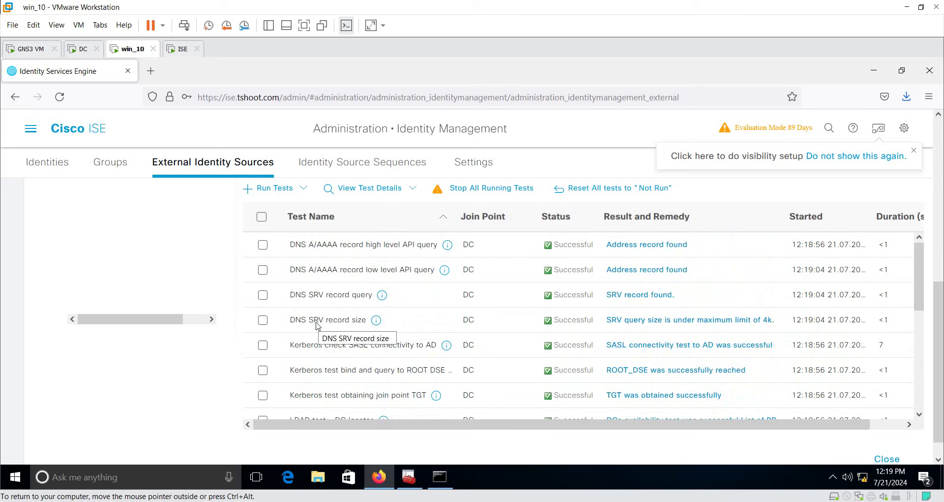
{"action": "scroll", "coordinate": [316, 325], "scroll_direction": "up", "scroll_amount": 5}
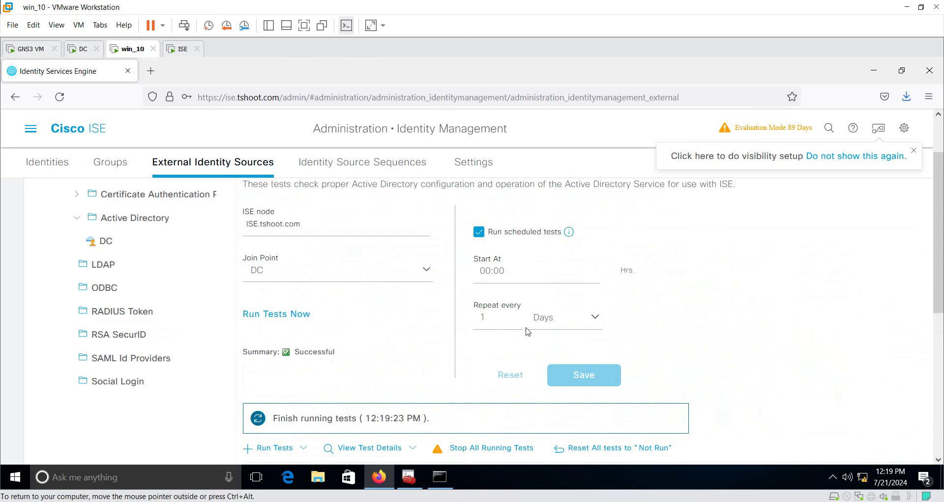
{"action": "left_click", "coordinate": [106, 241]}
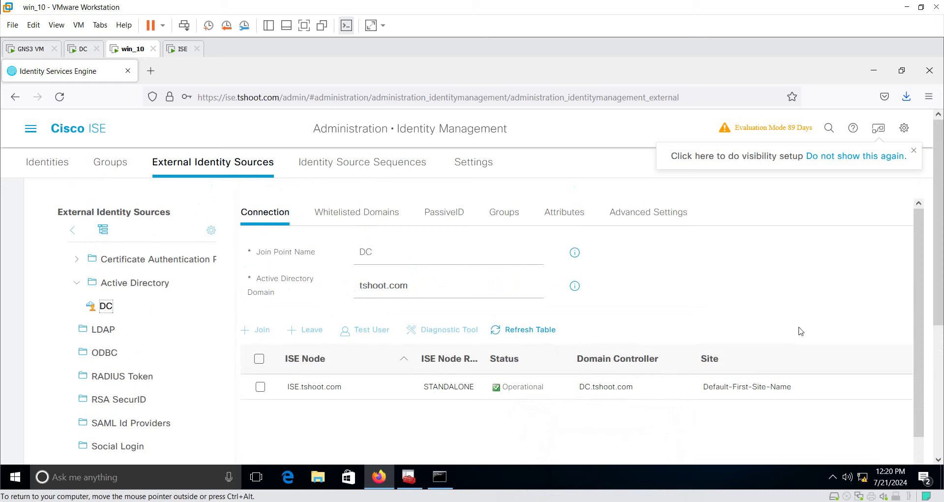
On the Groups tab, use Add > Select Groups From Directory and retrieve the tshoot.com groups
{"action": "left_click", "coordinate": [512, 212]}
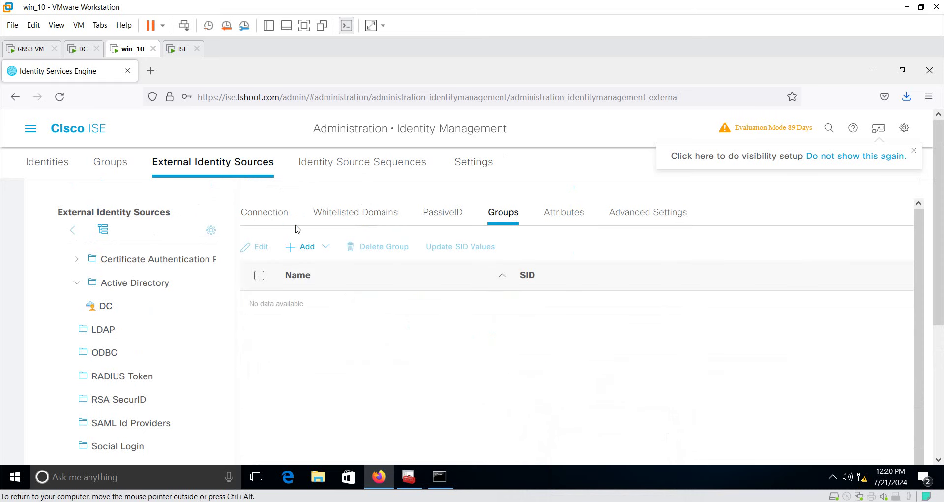
{"action": "left_click", "coordinate": [317, 249]}
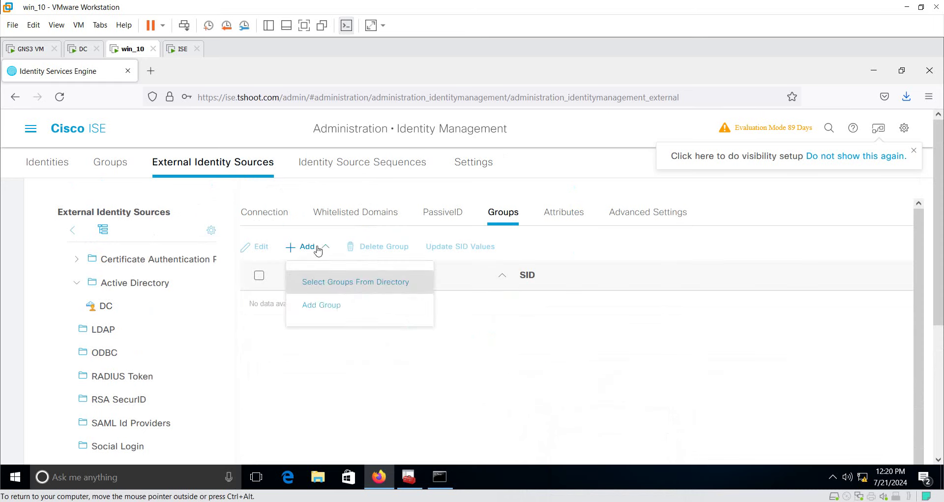
{"action": "left_click", "coordinate": [368, 285]}
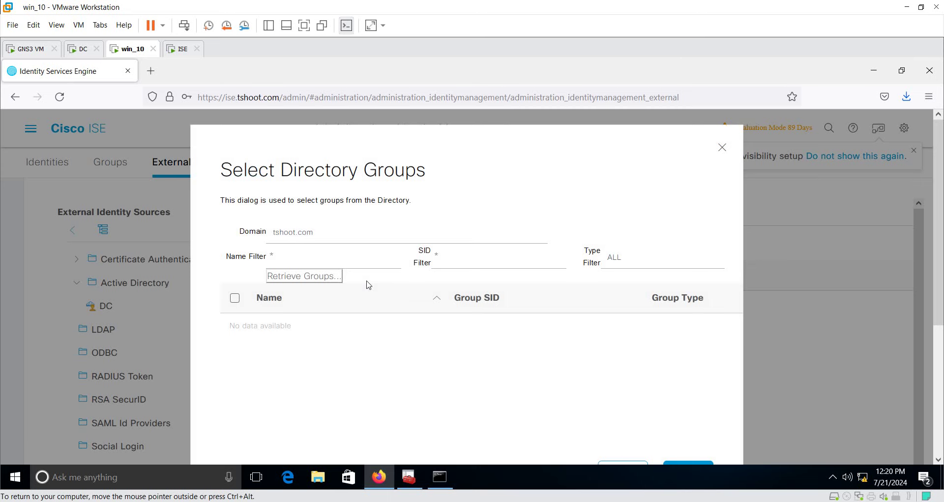
{"action": "left_click", "coordinate": [307, 256]}
{"action": "scroll", "coordinate": [585, 294], "scroll_direction": "down", "scroll_amount": 2}
{"action": "scroll", "coordinate": [459, 267], "scroll_direction": "up", "scroll_amount": 2}
{"action": "left_click", "coordinate": [329, 276]}
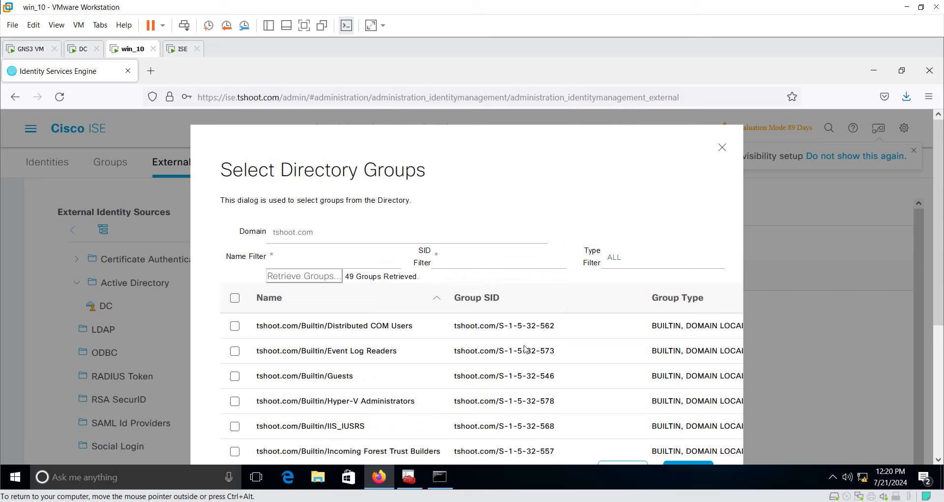
Tick tshoot.com/IT/IT_G in the retrieved list and confirm with OK
{"action": "scroll", "coordinate": [529, 354], "scroll_direction": "down", "scroll_amount": 2}
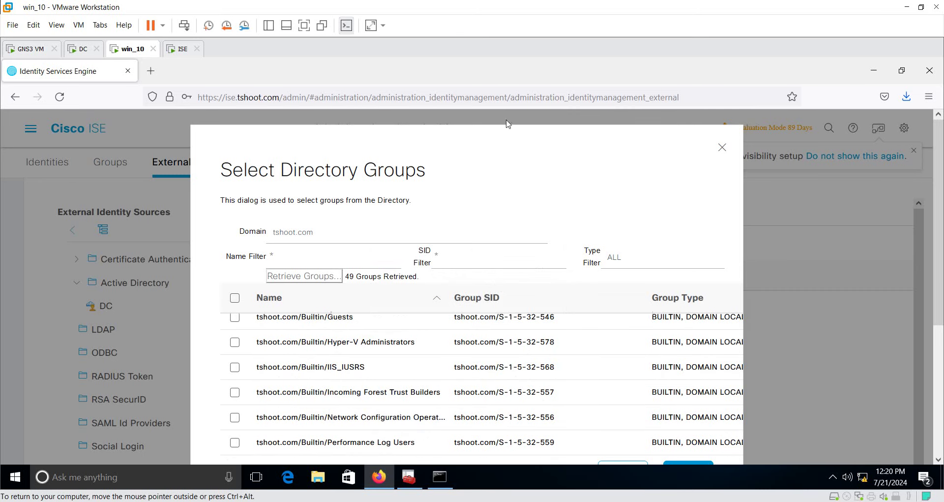
{"action": "scroll", "coordinate": [939, 305], "scroll_direction": "down", "scroll_amount": 2}
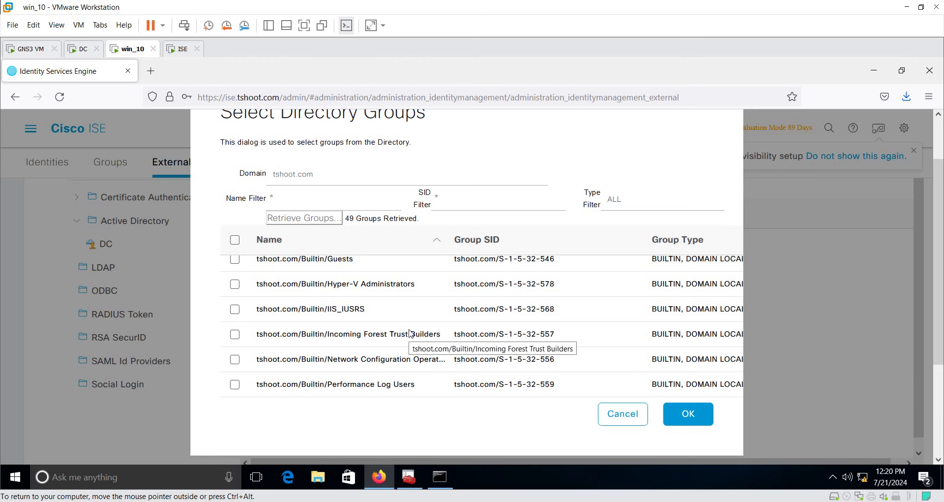
{"action": "scroll", "coordinate": [409, 333], "scroll_direction": "down", "scroll_amount": 3}
{"action": "scroll", "coordinate": [409, 334], "scroll_direction": "down", "scroll_amount": 3}
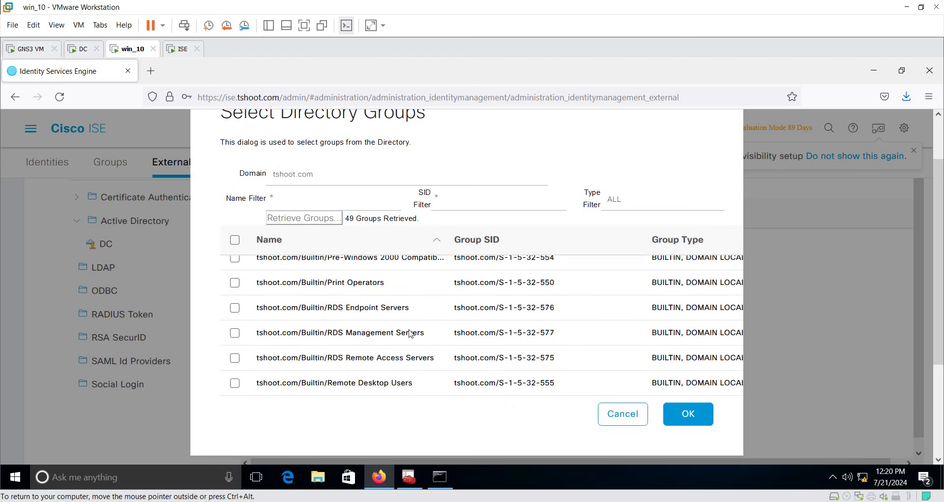
{"action": "scroll", "coordinate": [411, 333], "scroll_direction": "down", "scroll_amount": 4}
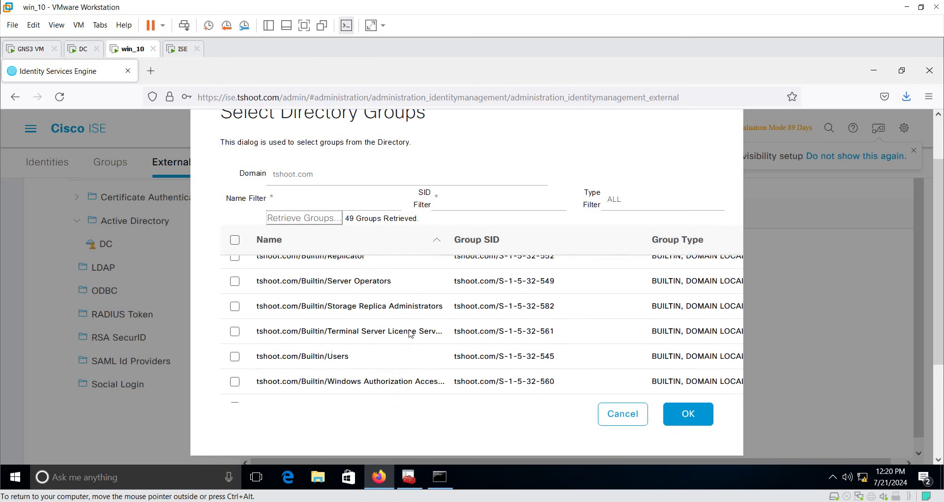
{"action": "scroll", "coordinate": [410, 334], "scroll_direction": "down", "scroll_amount": 2}
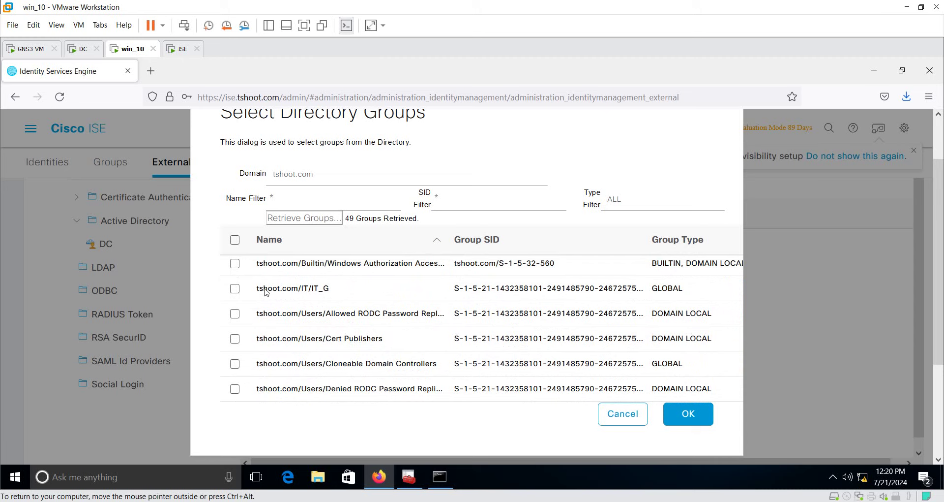
{"action": "left_click", "coordinate": [235, 289]}
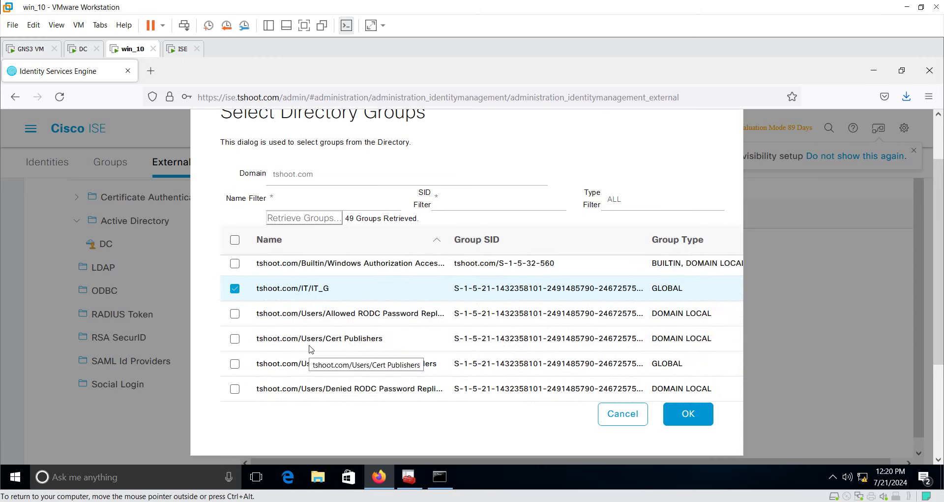
{"action": "left_click", "coordinate": [698, 419]}
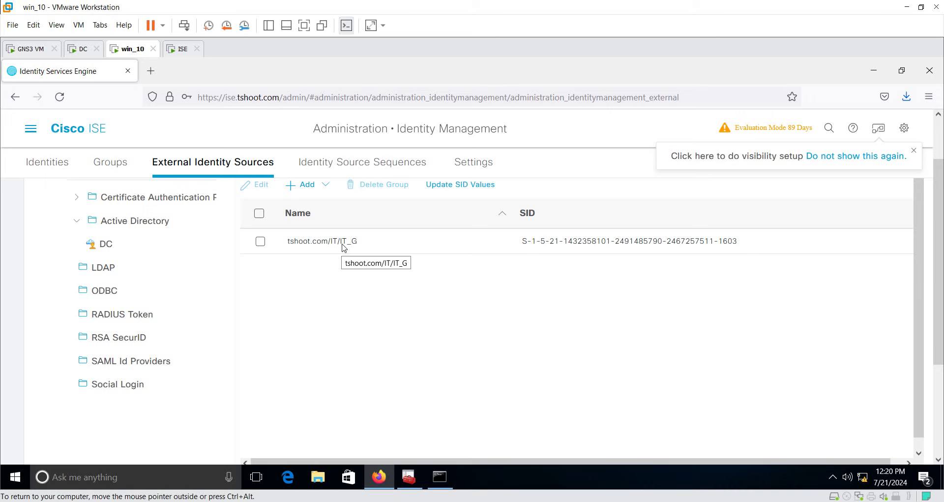
Inspect the SID shown for the newly added IT_G group
{"action": "scroll", "coordinate": [588, 279], "scroll_direction": "up", "scroll_amount": 2}
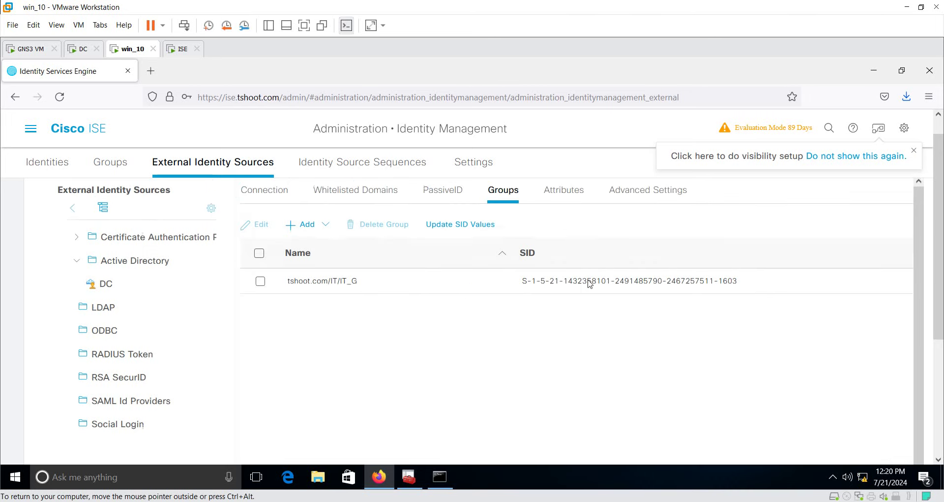
{"action": "double_click", "coordinate": [583, 301]}
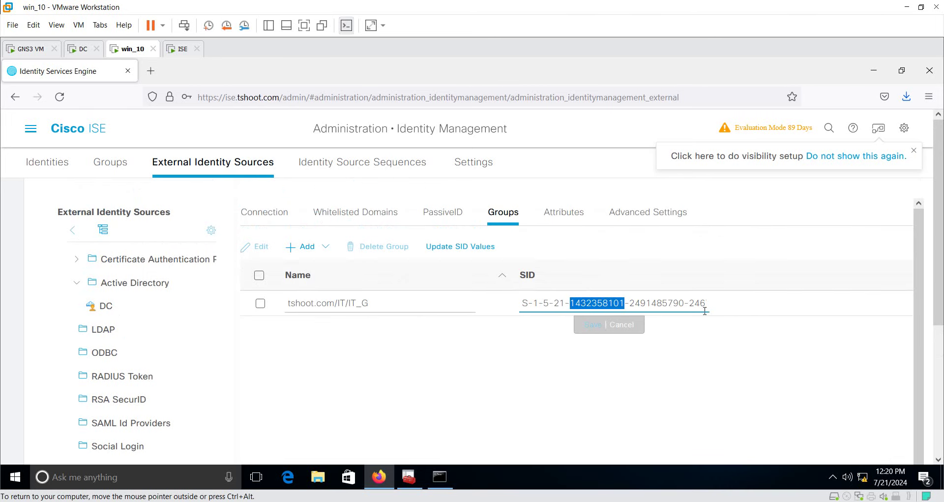
{"action": "double_click", "coordinate": [674, 300]}
{"action": "left_click", "coordinate": [708, 363]}
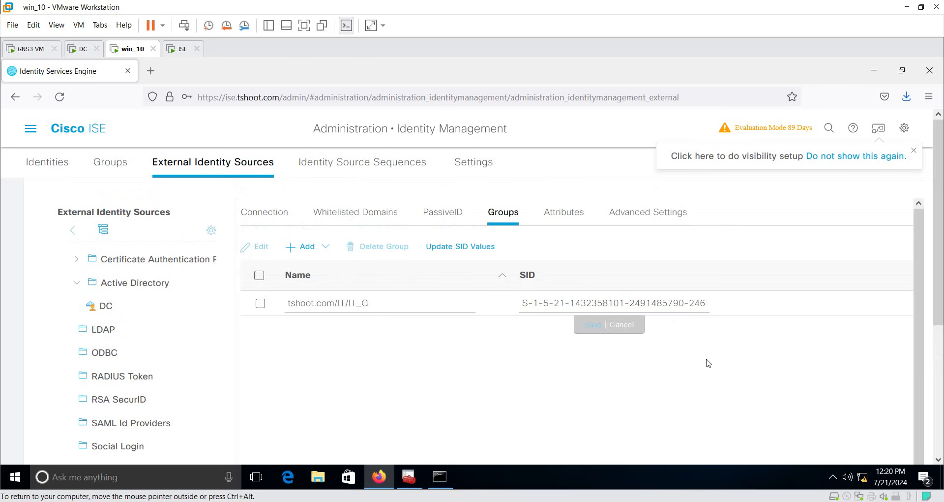
On the domain controller, cancel the user's Properties and enable Advanced Features
{"action": "left_click", "coordinate": [82, 50]}
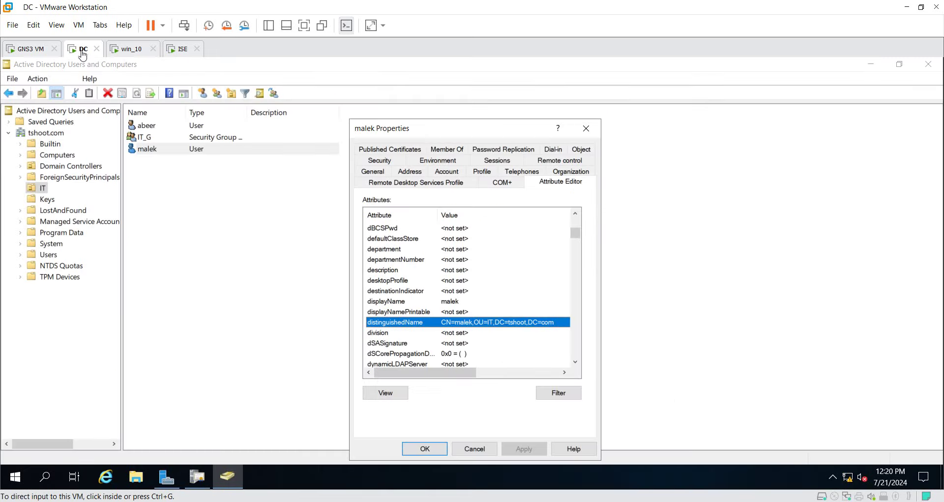
{"action": "left_click", "coordinate": [479, 448]}
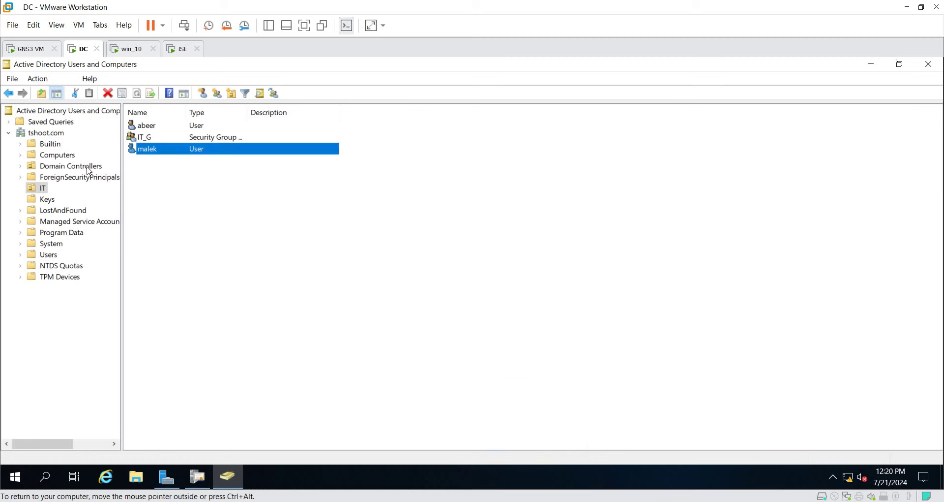
{"action": "left_click", "coordinate": [66, 79]}
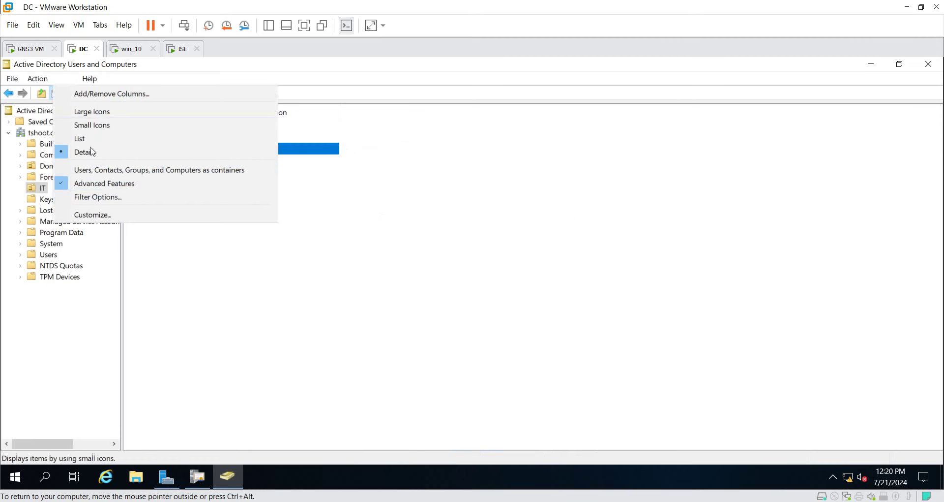
{"action": "left_click", "coordinate": [106, 184]}
Read the objectSid in IT_G's Attribute Editor, then switch back to the ISE machine
{"action": "double_click", "coordinate": [148, 138]}
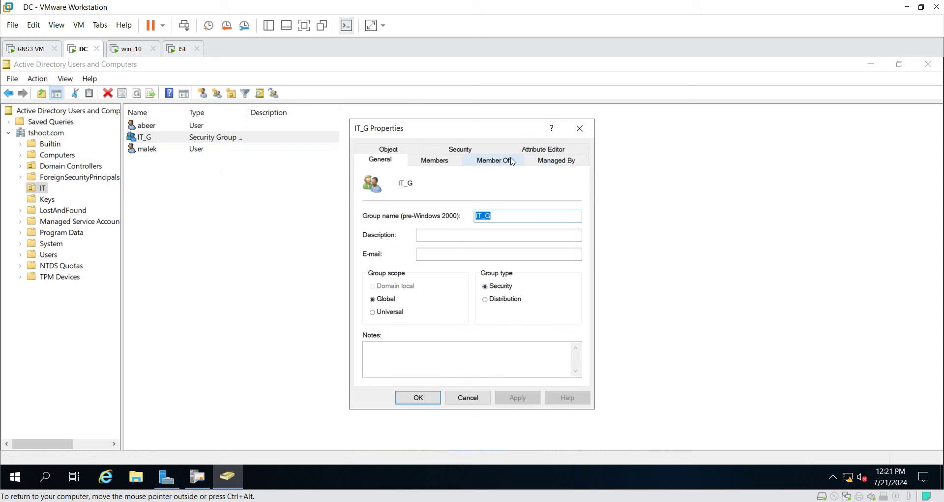
{"action": "left_click", "coordinate": [546, 150]}
{"action": "scroll", "coordinate": [481, 305], "scroll_direction": "down", "scroll_amount": 8}
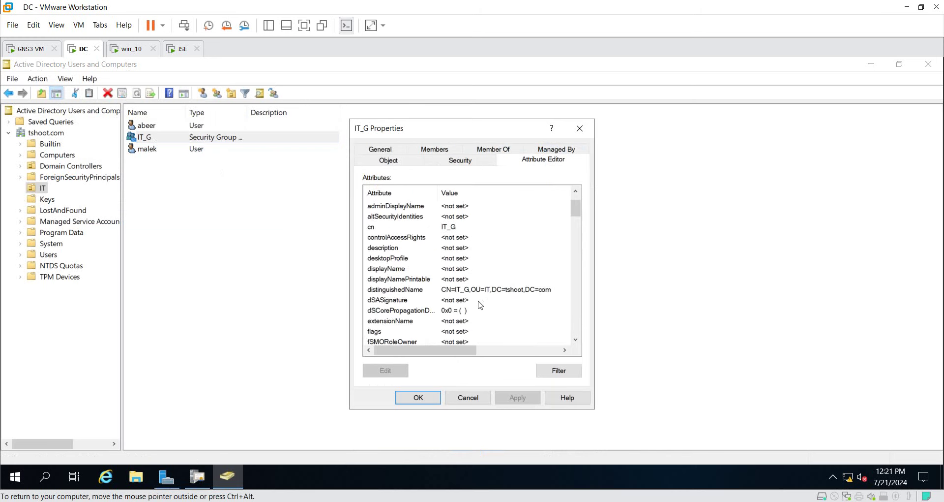
{"action": "scroll", "coordinate": [481, 304], "scroll_direction": "down", "scroll_amount": 12}
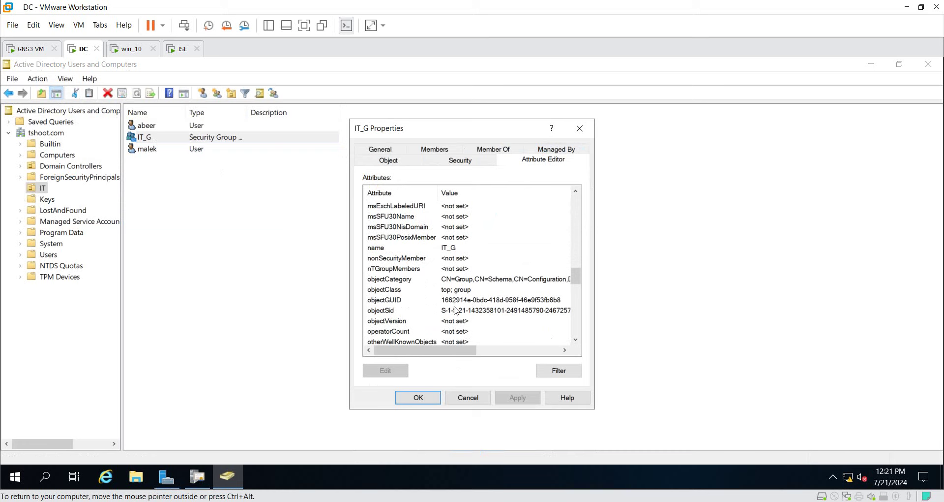
{"action": "left_click", "coordinate": [455, 311]}
{"action": "left_click_drag", "start_coordinate": [473, 350], "coordinate": [506, 350]}
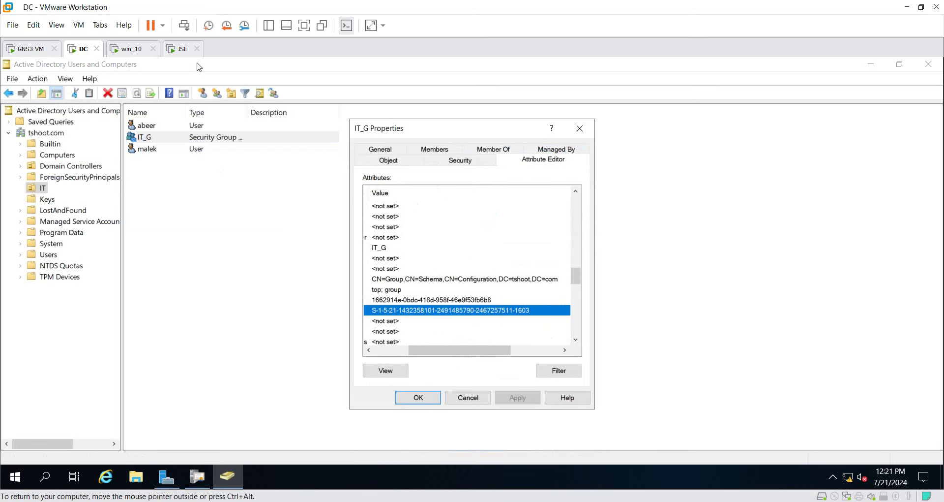
{"action": "left_click", "coordinate": [130, 51]}
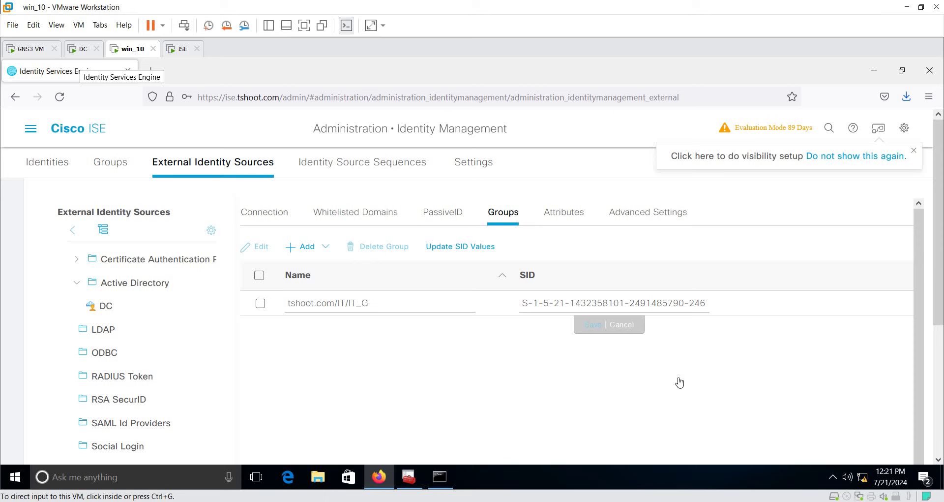
Compare the IT_G group name and SID fields in ISE against the directory value
{"action": "double_click", "coordinate": [656, 302]}
{"action": "left_click", "coordinate": [658, 302]}
{"action": "left_click_drag", "start_coordinate": [658, 302], "coordinate": [736, 299]}
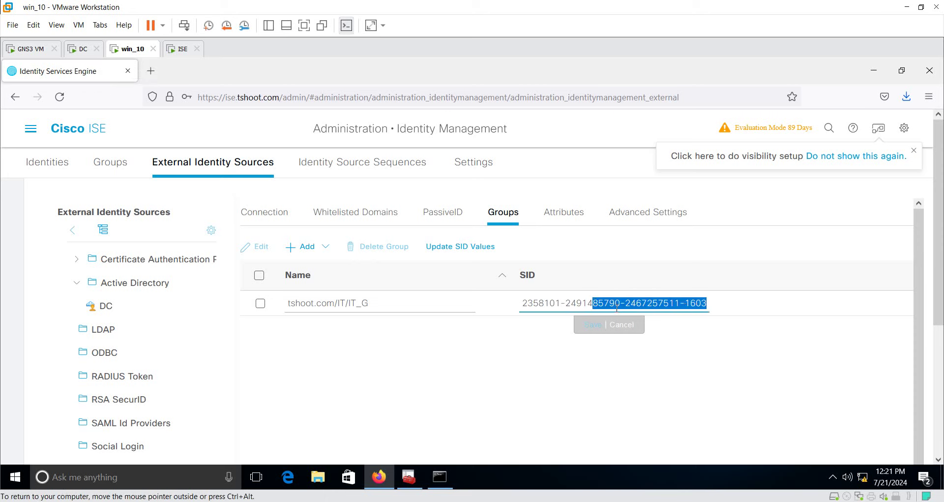
{"action": "left_click", "coordinate": [401, 337]}
{"action": "left_click", "coordinate": [360, 304]}
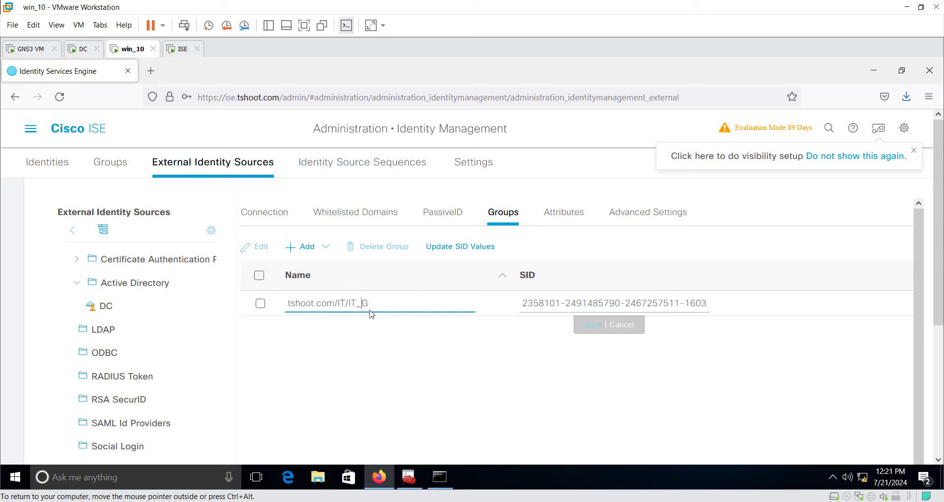
{"action": "left_click_drag", "start_coordinate": [385, 303], "coordinate": [349, 303]}
{"action": "left_click", "coordinate": [611, 304]}
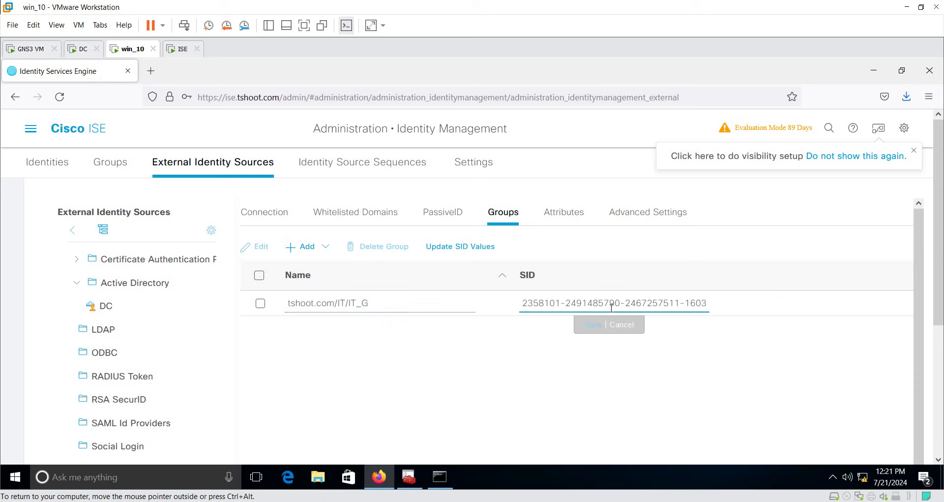
{"action": "left_click", "coordinate": [497, 384]}
Tick the tshoot.com/IT/IT_G row, run Update SID Values, and close the results dialog
{"action": "left_click", "coordinate": [260, 303]}
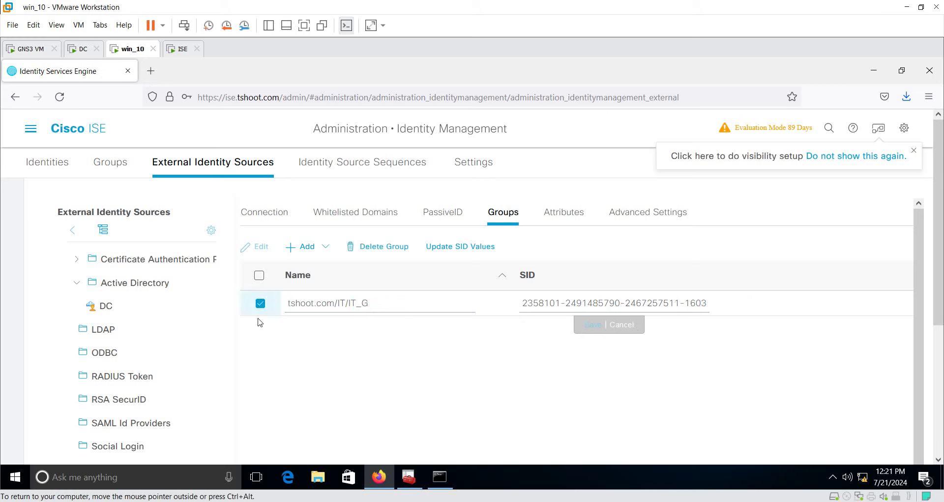
{"action": "left_click", "coordinate": [476, 249]}
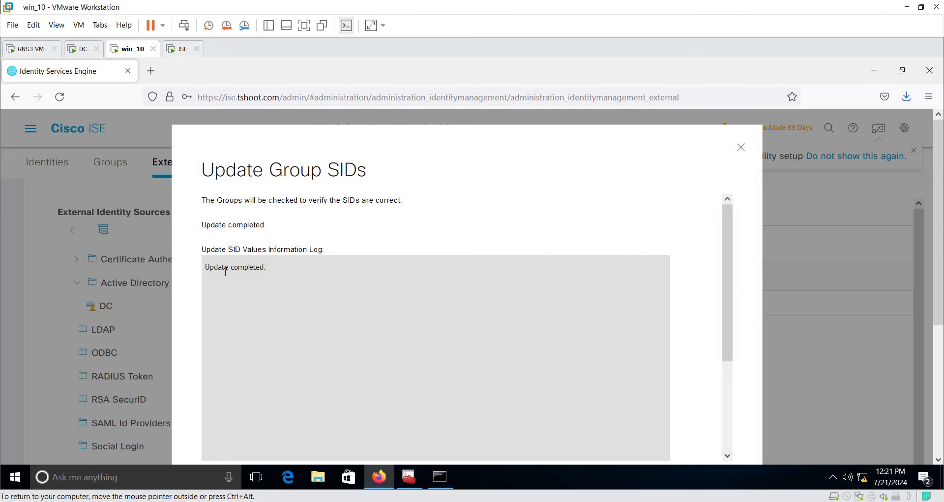
{"action": "double_click", "coordinate": [225, 268]}
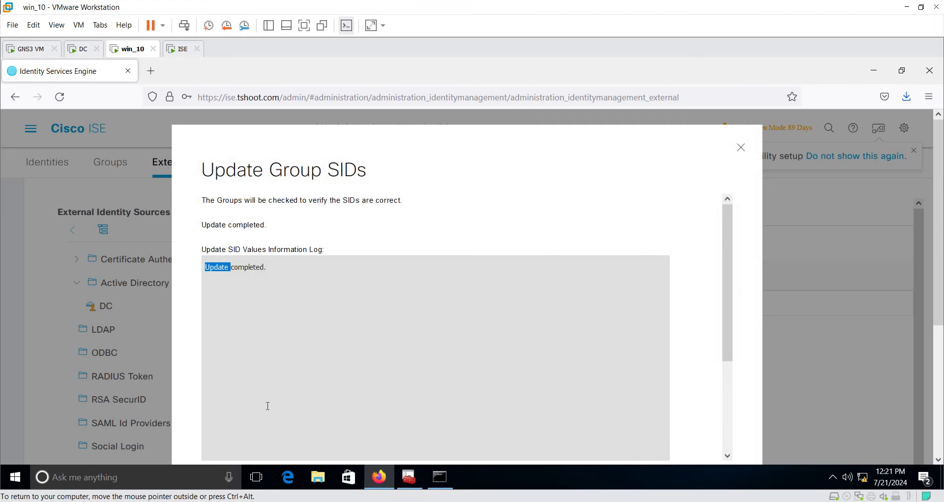
{"action": "left_click", "coordinate": [741, 147]}
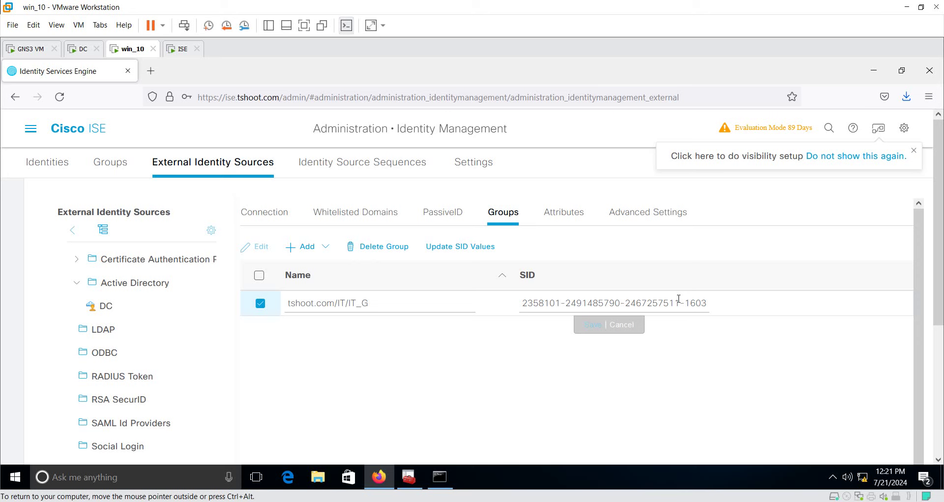